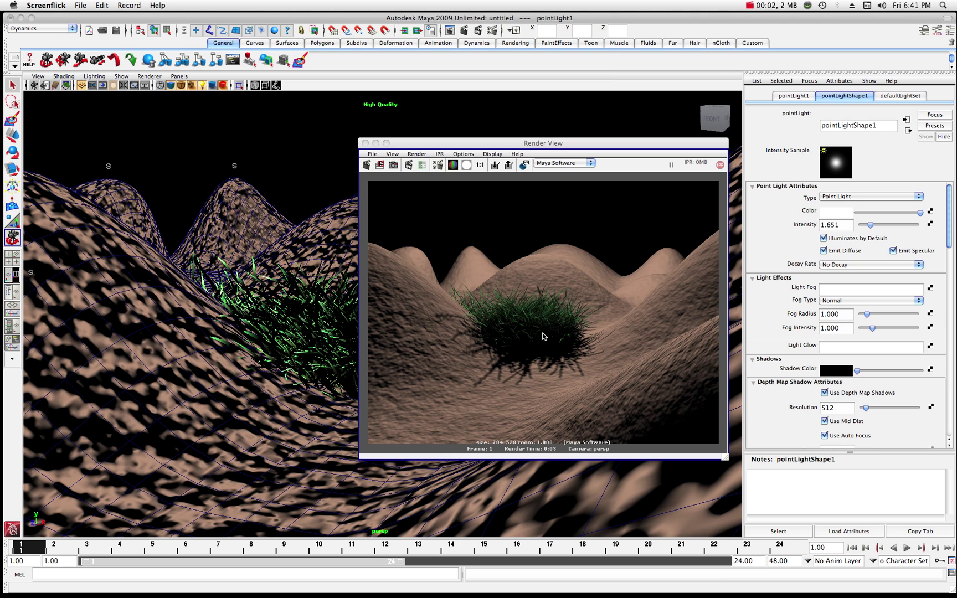
Step: Review the finished hills-and-grass render and the available renderers, and minimize the Render View window
left_click_drag(605, 144, 487, 150)
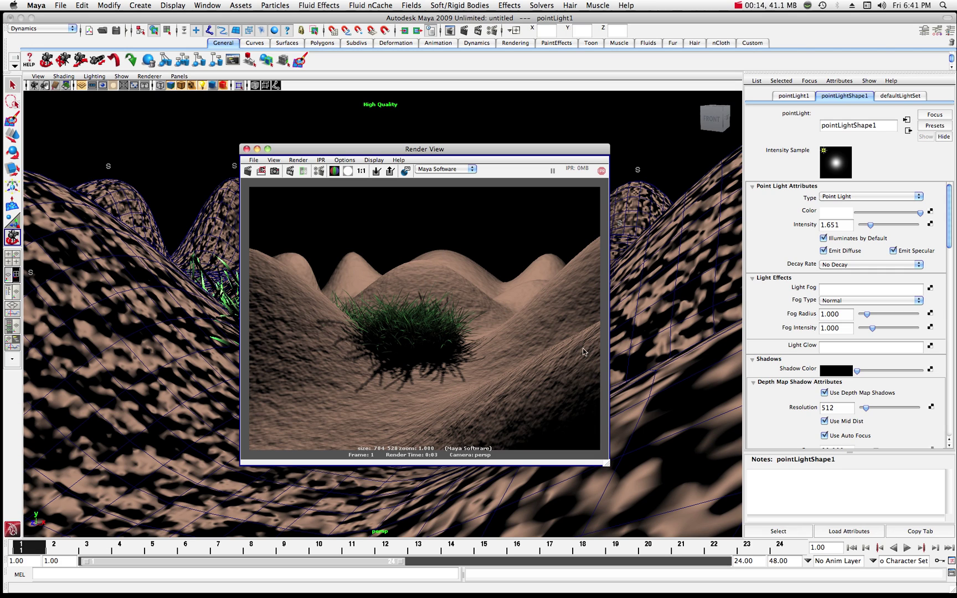
left_click(13, 207)
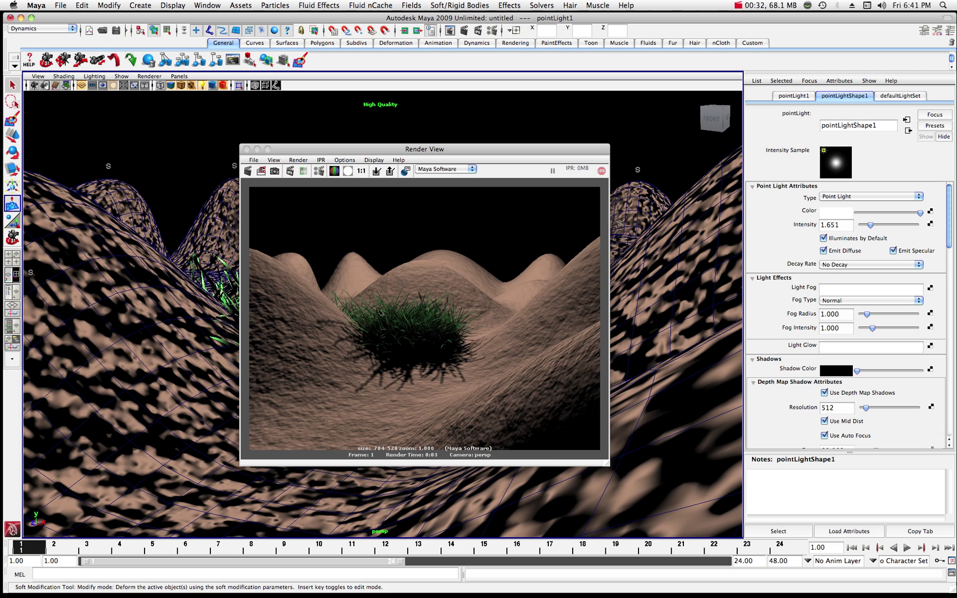
left_click(474, 168)
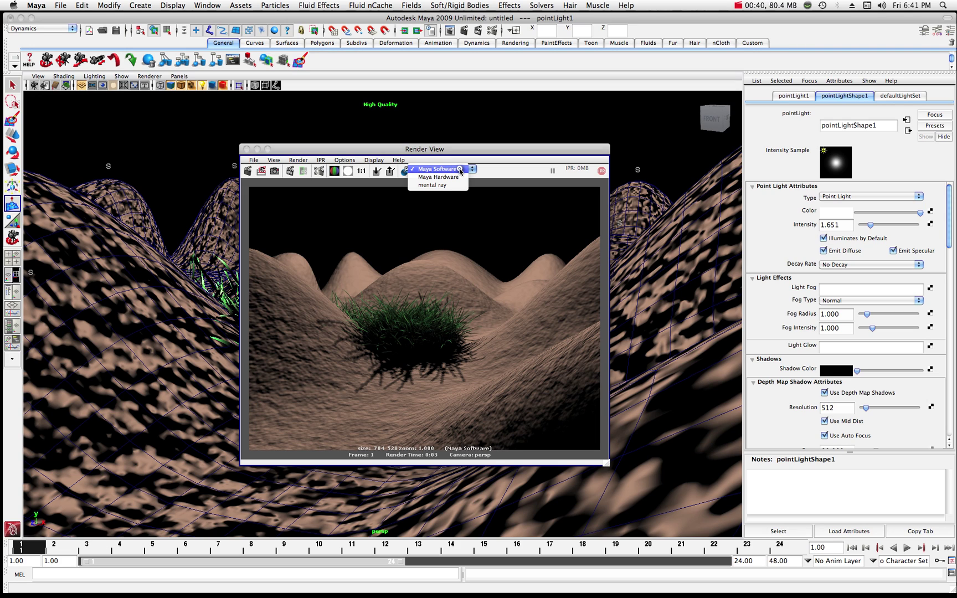
left_click(443, 169)
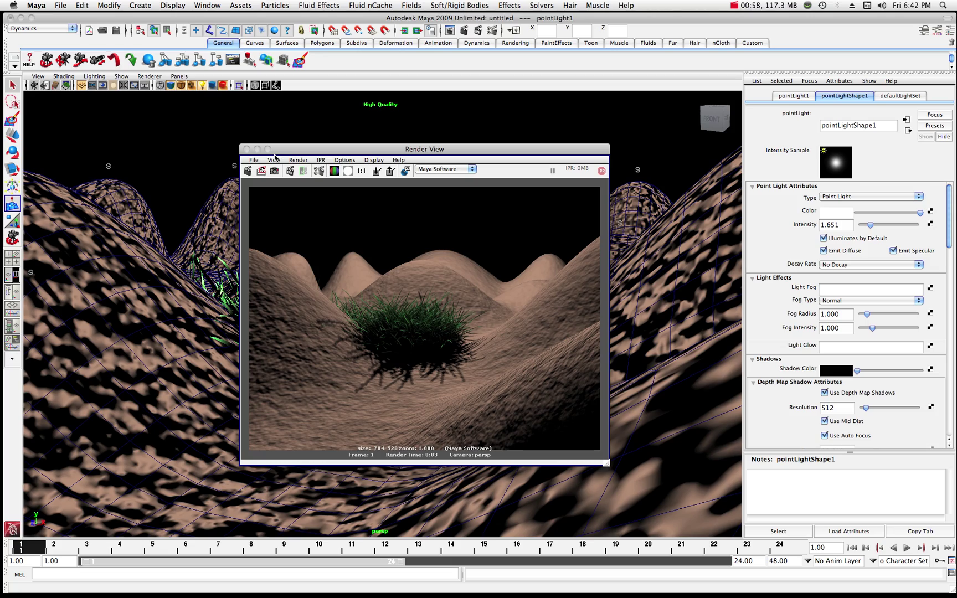
left_click(258, 149)
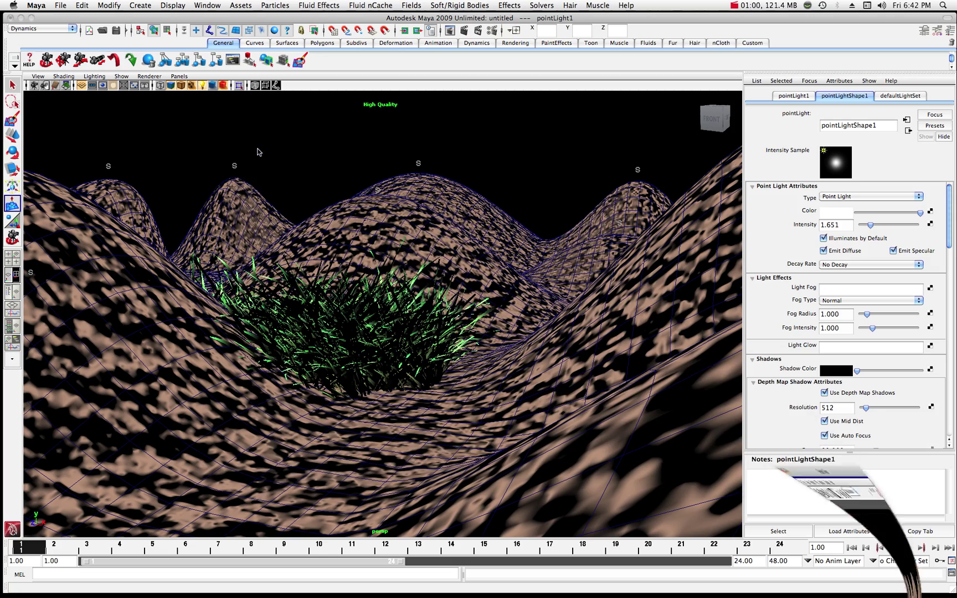
Step: Review the finished landscape's objects in the Outliner and minimize its window
scroll(421, 244, "up", 3)
scroll(421, 243, "down", 3)
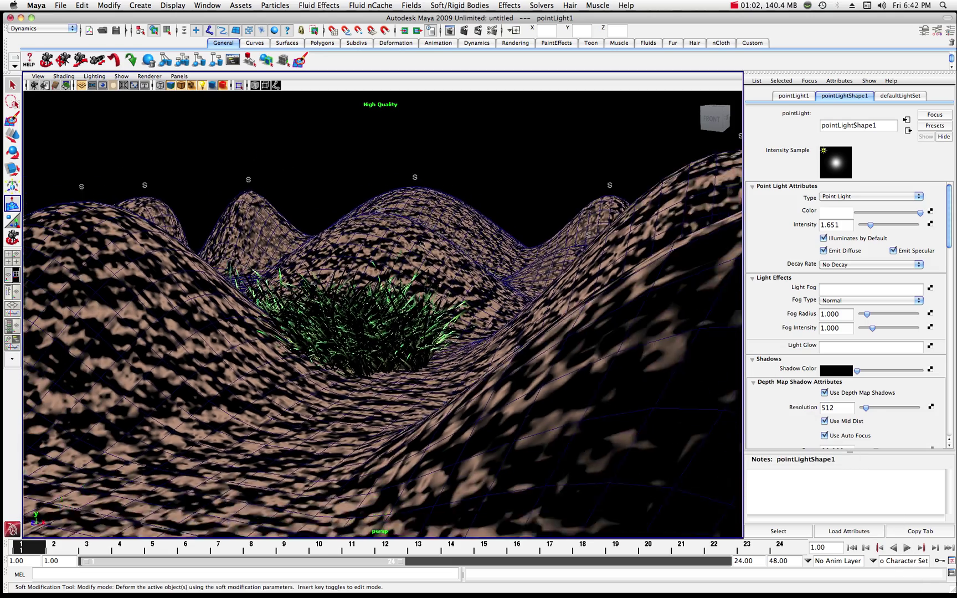
mouse_move(895, 580)
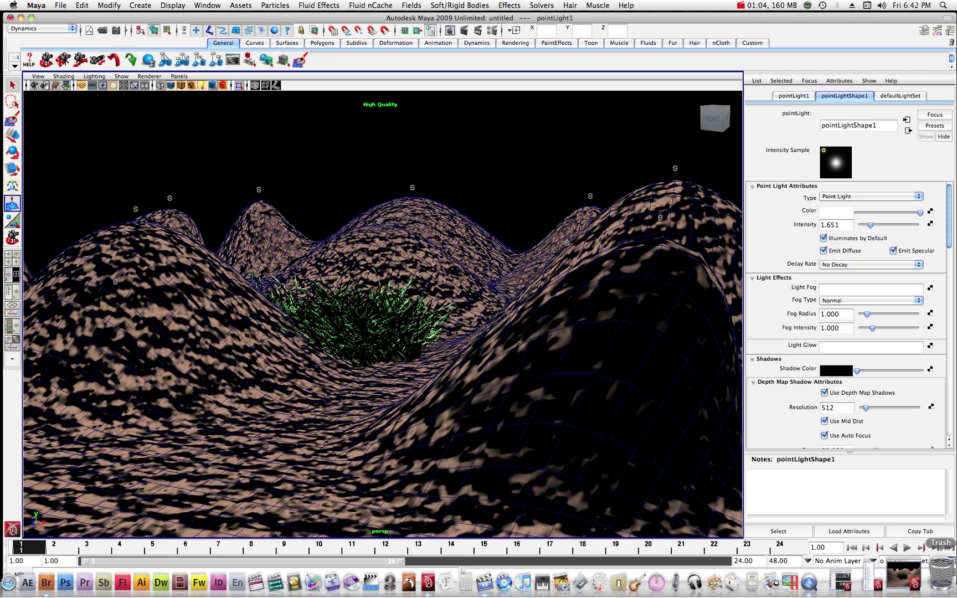
left_click(895, 580)
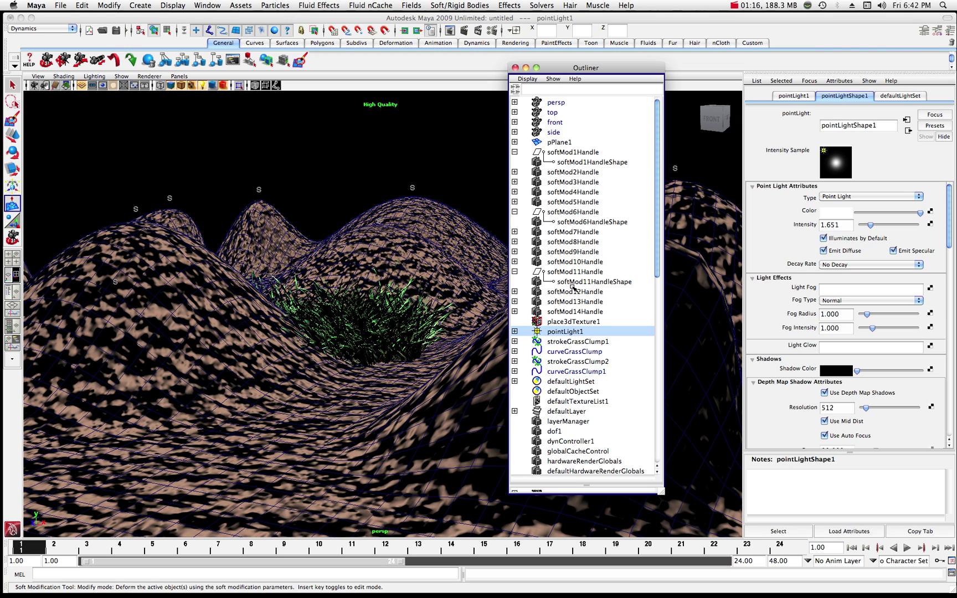
left_click(525, 68)
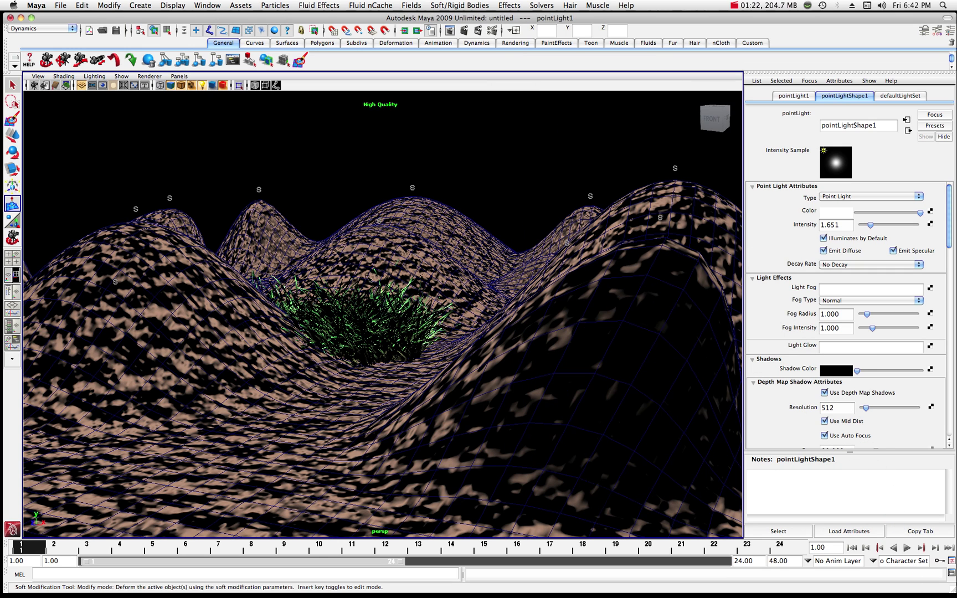
Step: Replace the current landscape with a new empty scene
left_click(62, 6)
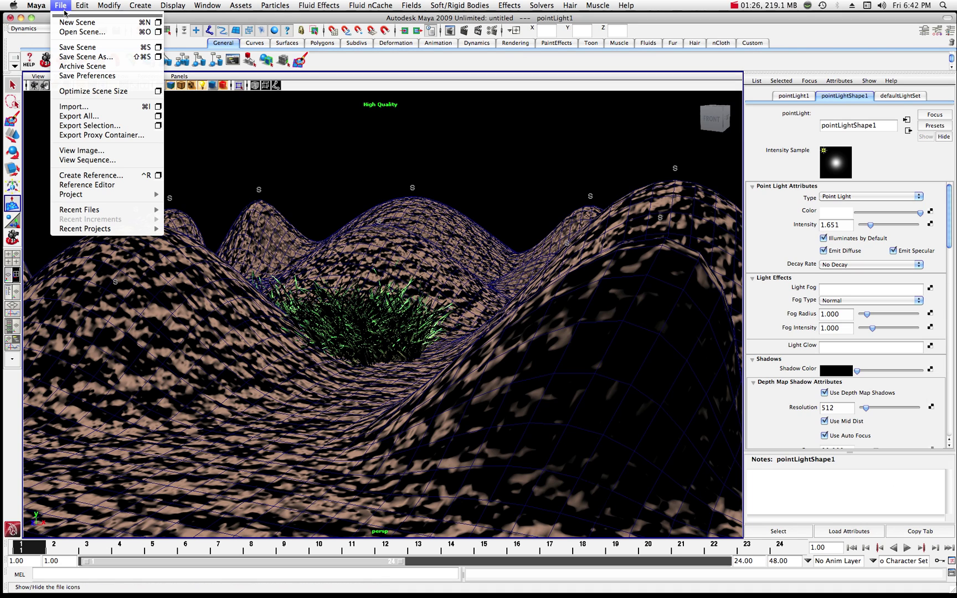
left_click(73, 23)
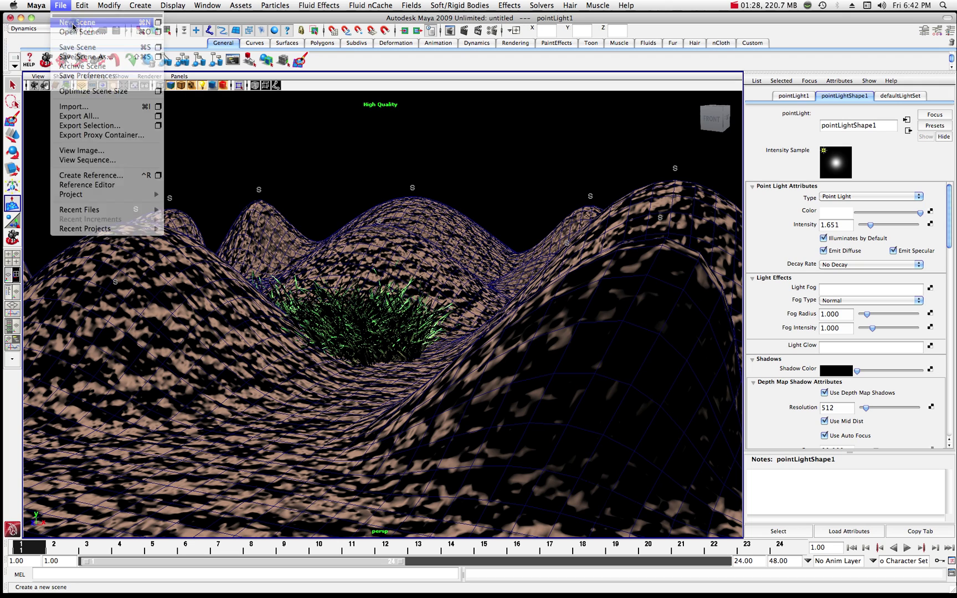
left_click(447, 172)
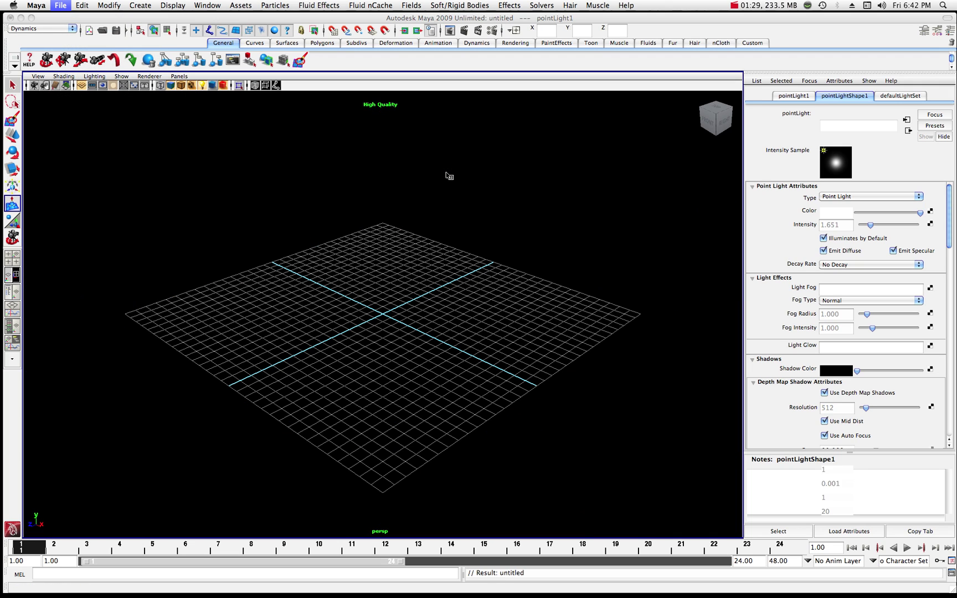
Step: Create a polygon plane covering the whole grid, about 95 by 96 units
left_click(140, 5)
mouse_move(248, 37)
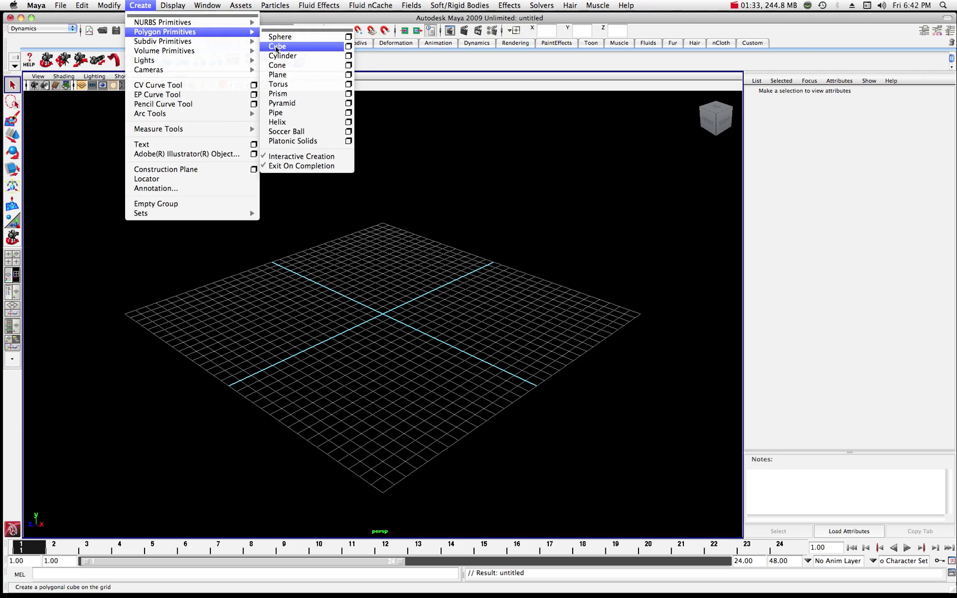
left_click(278, 75)
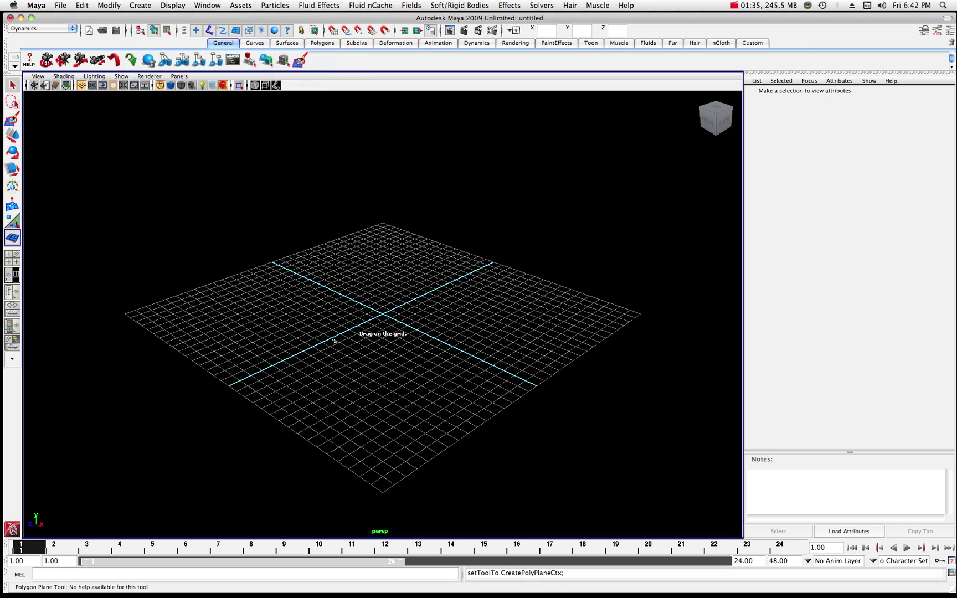
left_click_drag(383, 492, 384, 222)
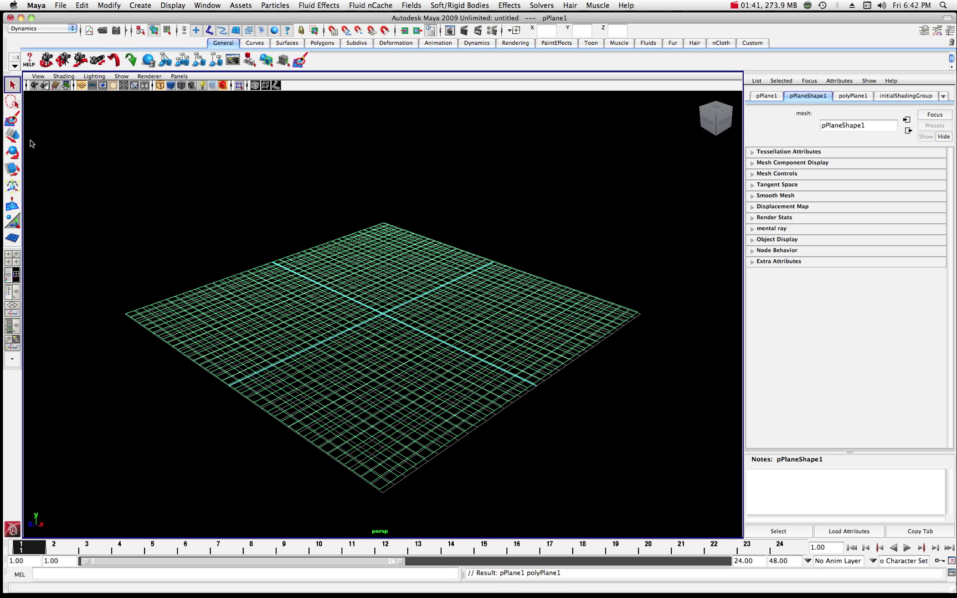
Step: Raise the plane slightly above the grid and display it shaded
left_click(12, 134)
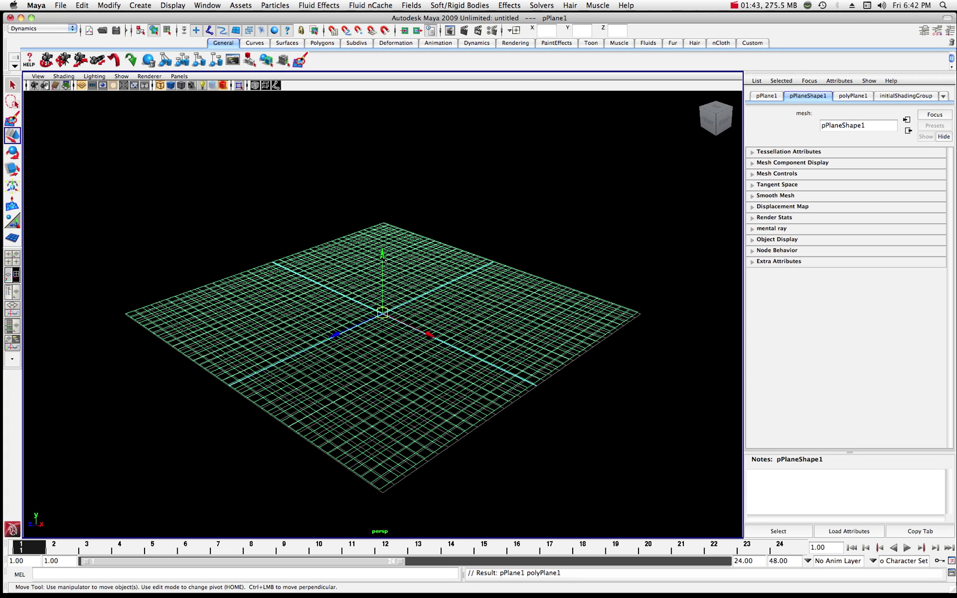
left_click(382, 258)
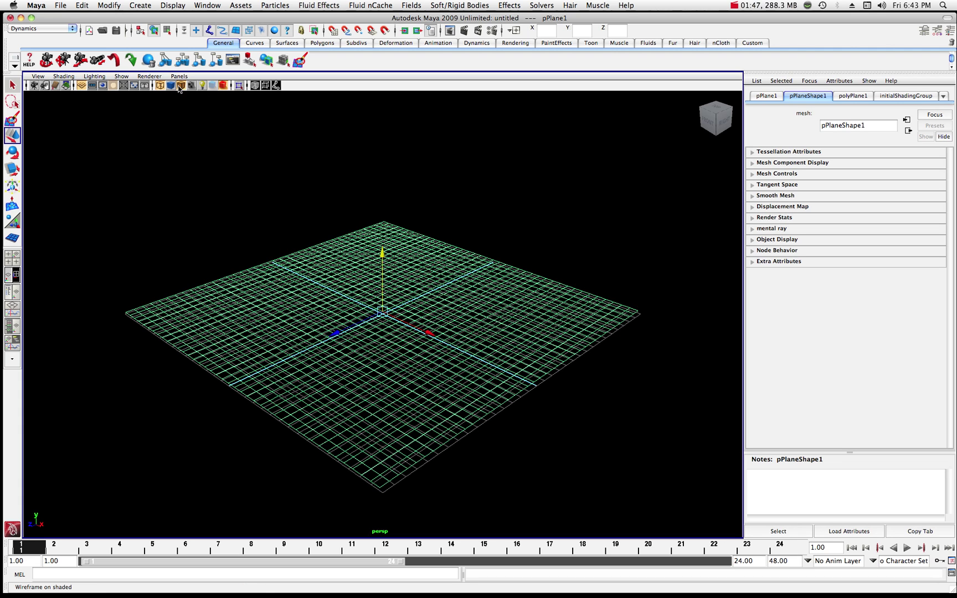
left_click(171, 86)
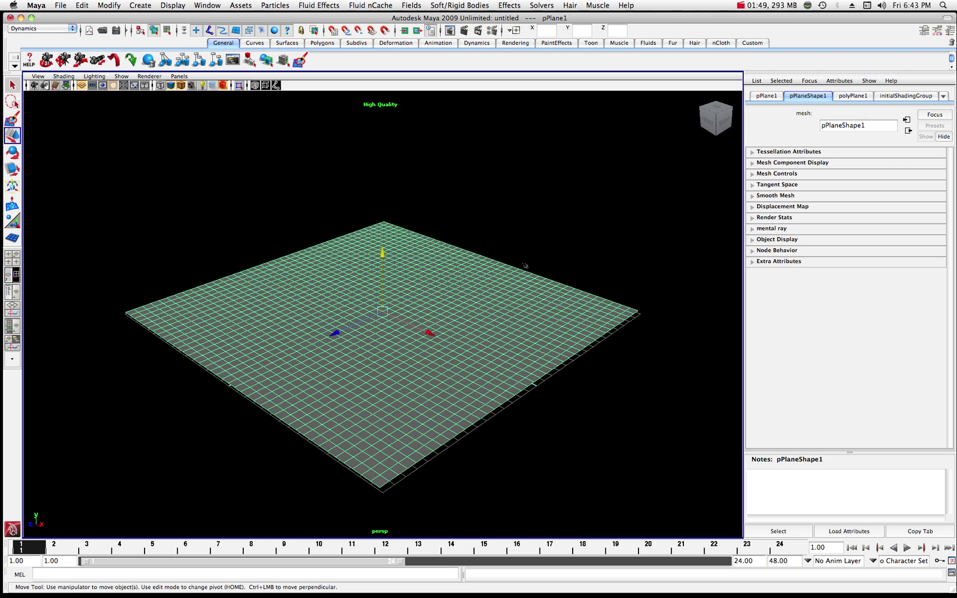
Step: Set the plane's Subdivisions Width and Subdivisions Height to 80 each
left_click(852, 95)
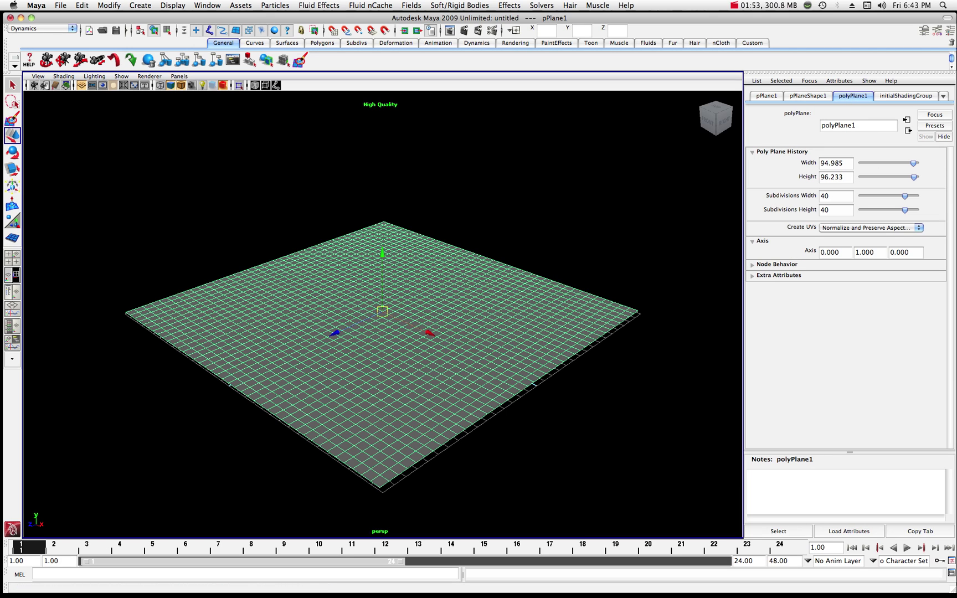
left_click(828, 196)
type("80")
key("Tab")
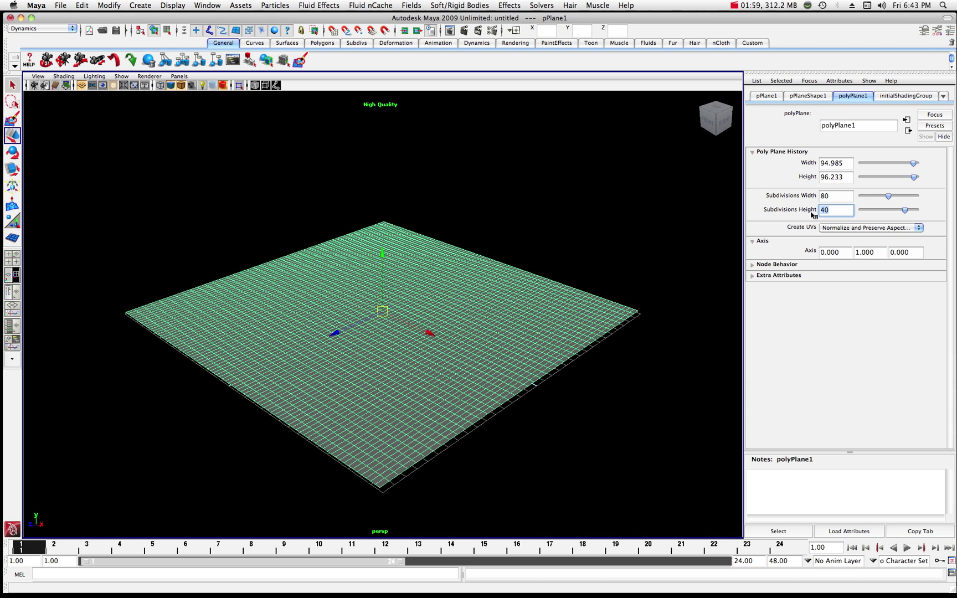
type("80")
left_click(798, 211)
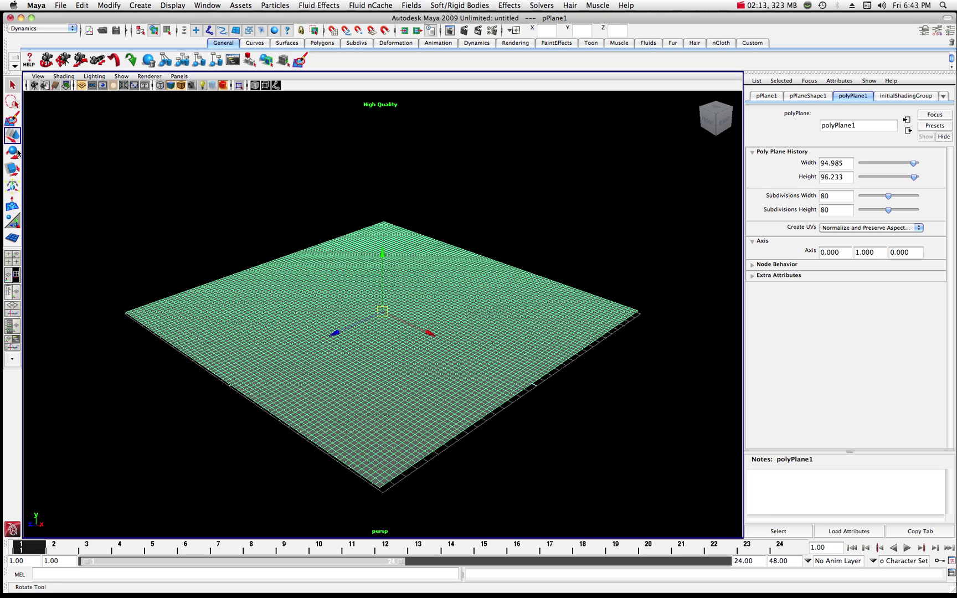
Step: Pull up a hill at the plane's center with the Soft Modification tool and widen its falloff radius to about 17.66
left_click(17, 209)
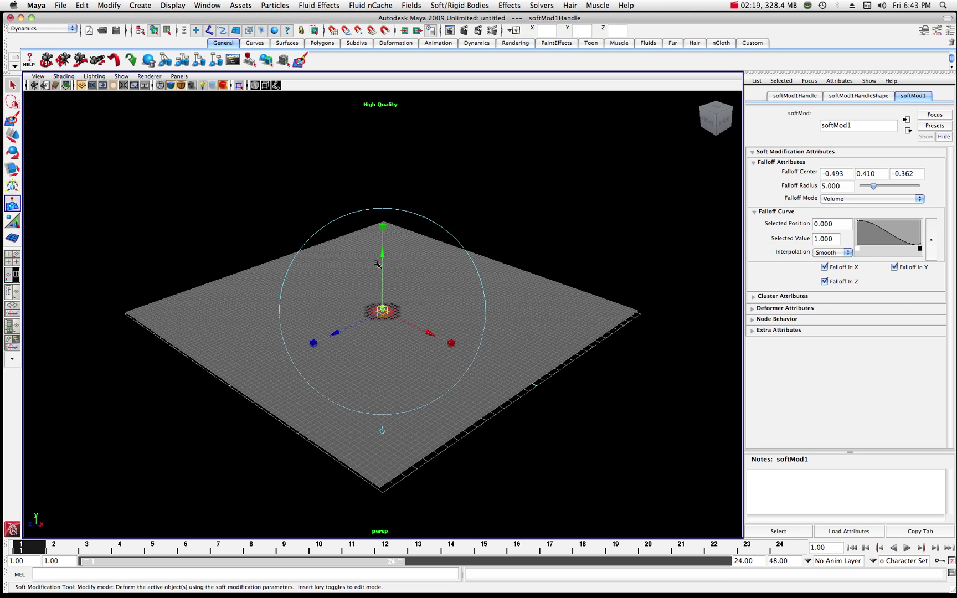
scroll(382, 311, "up", 8)
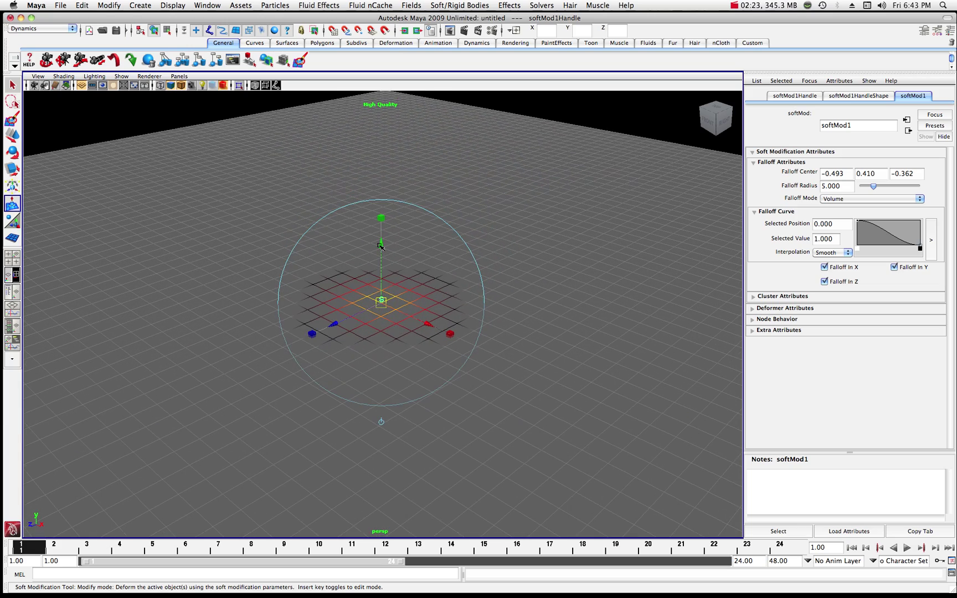
left_click_drag(382, 248, 382, 102)
scroll(393, 195, "down", 5)
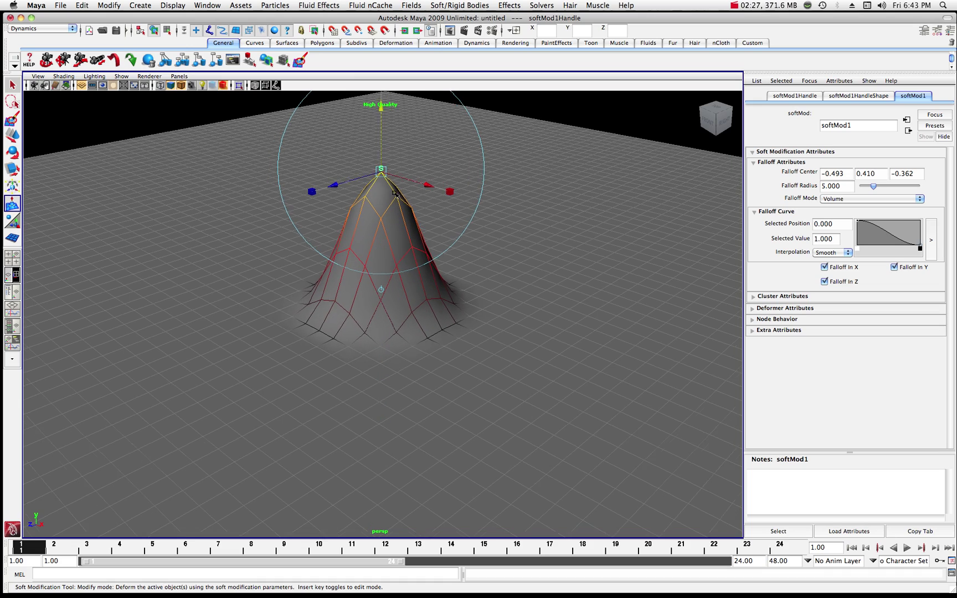
scroll(393, 195, "down", 4)
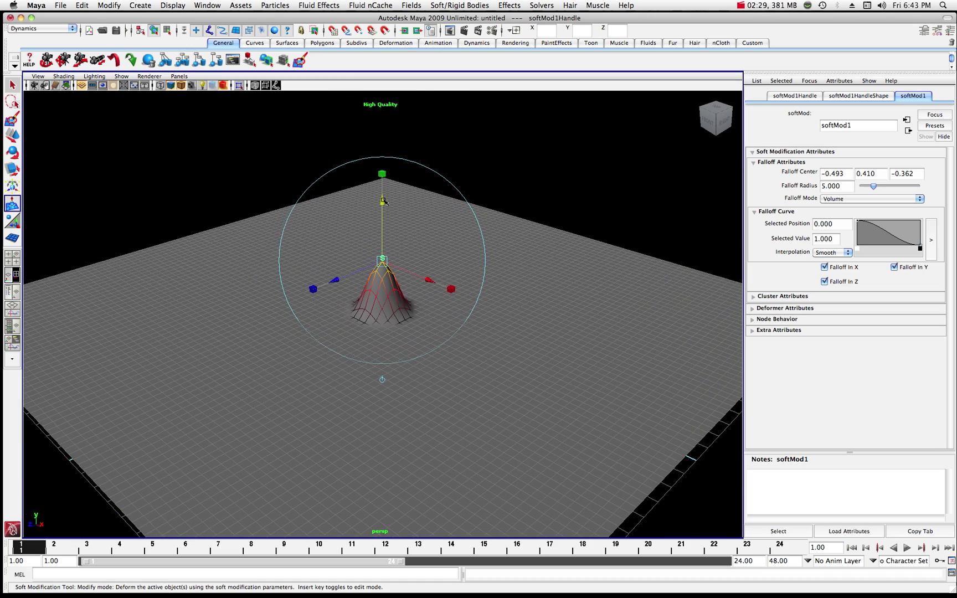
left_click_drag(382, 199, 388, 180)
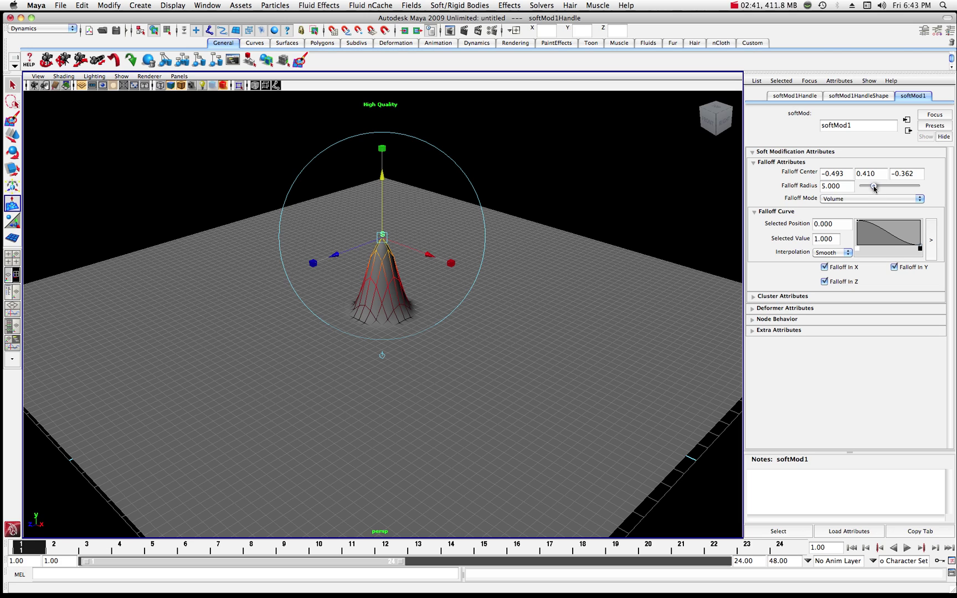
left_click_drag(874, 189, 901, 190)
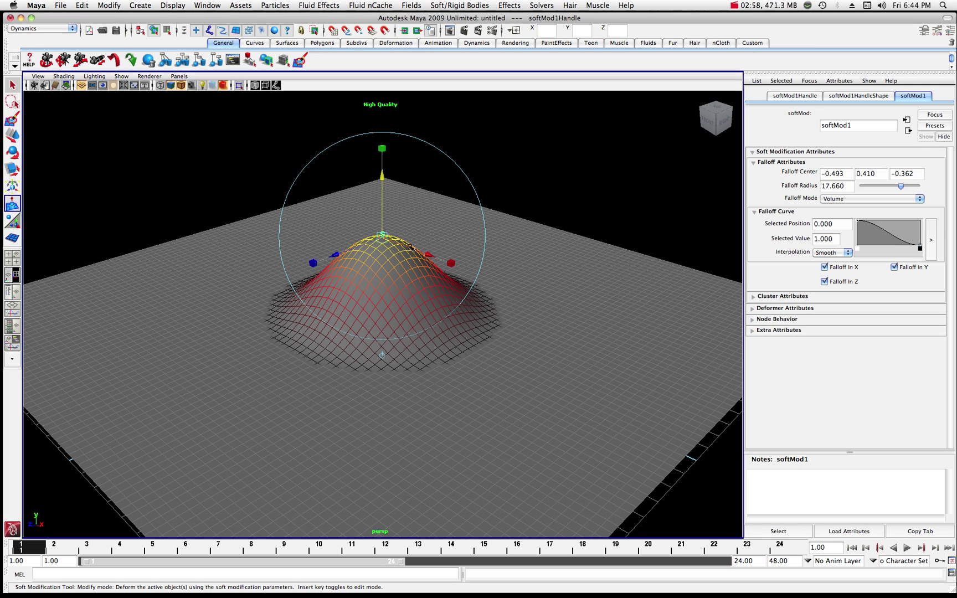
Step: Raise a second soft-modification hill to the right of the central one, with a falloff radius of about 13.76
left_click(580, 286)
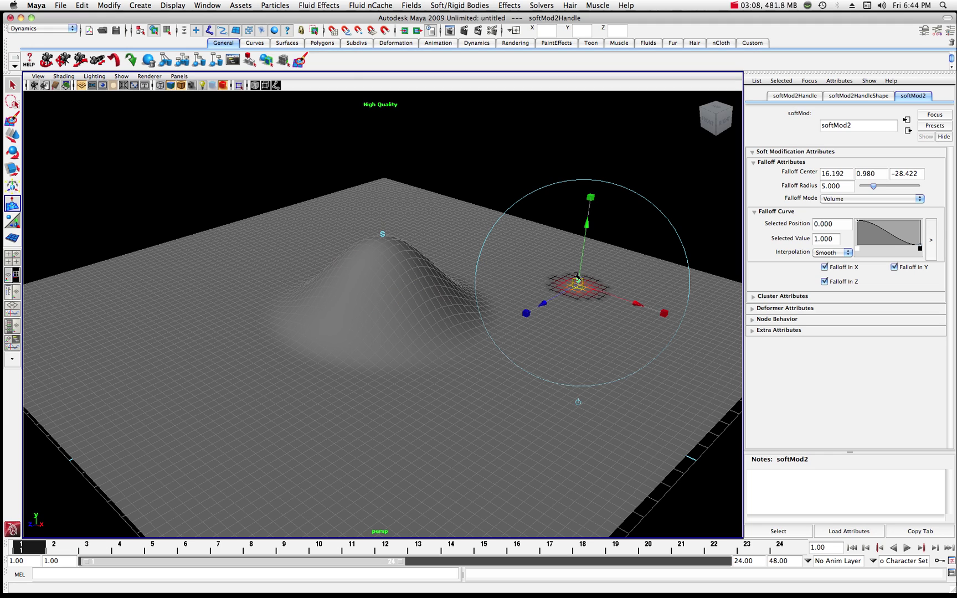
left_click_drag(588, 230, 600, 141)
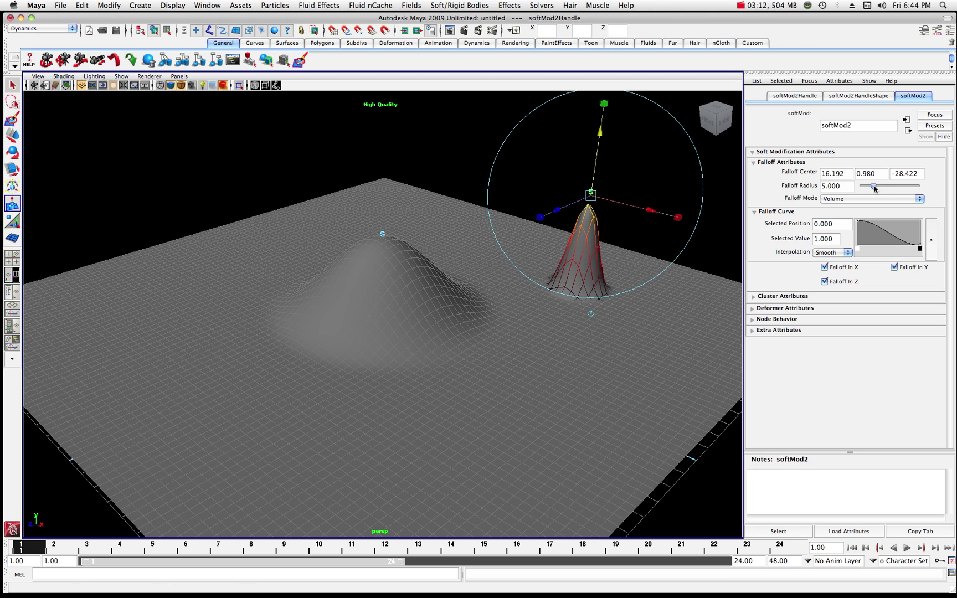
left_click_drag(874, 187, 894, 189)
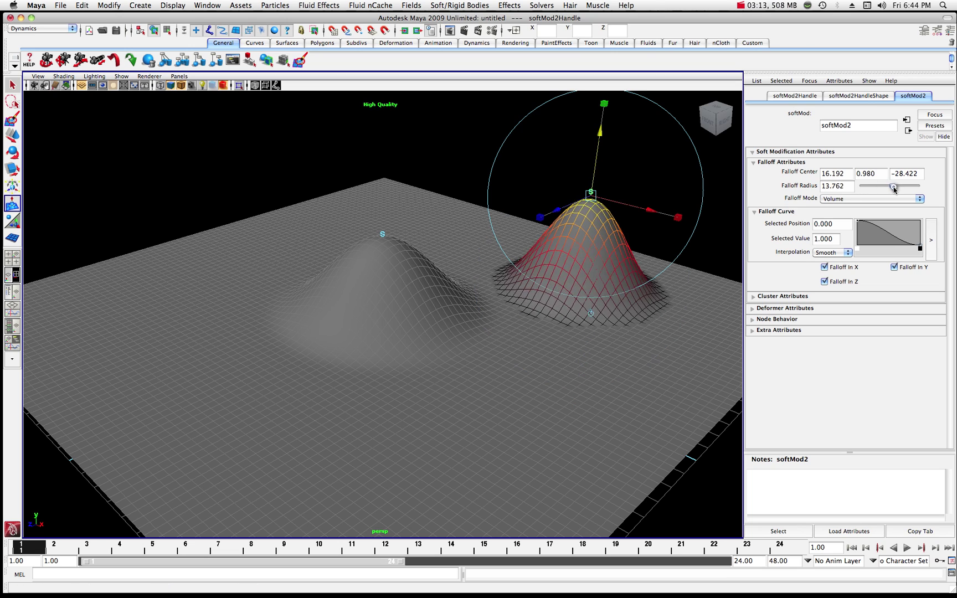
Step: Raise a third soft-modification hill near the plane's far corner, with a falloff radius of about 20.41
left_click(375, 204)
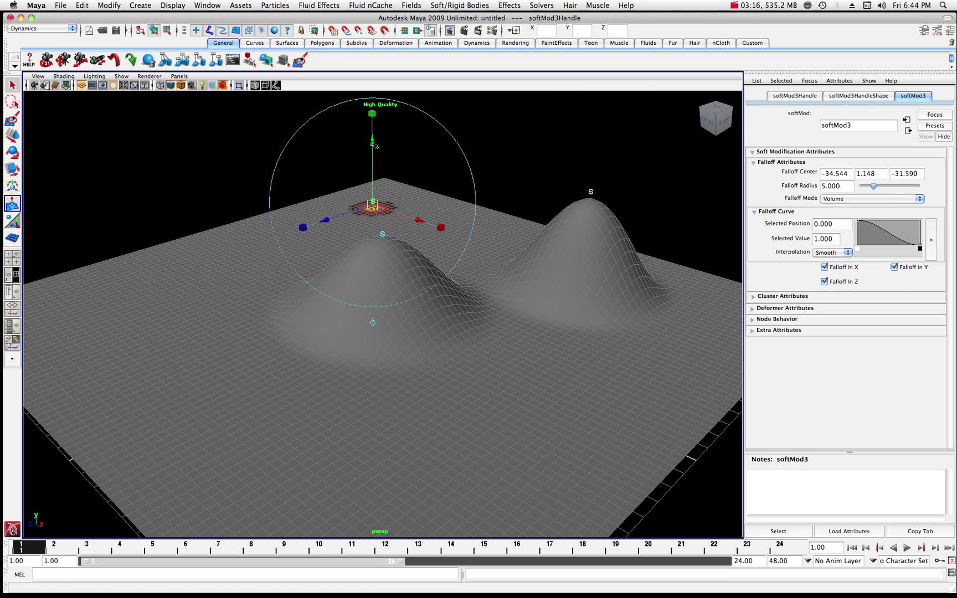
left_click_drag(373, 142, 374, 67)
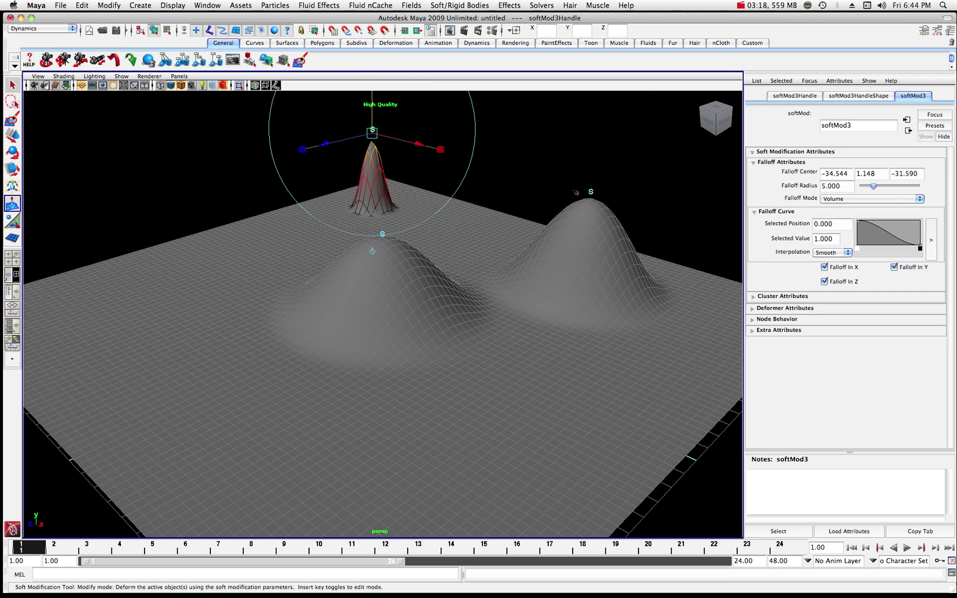
left_click_drag(879, 189, 907, 191)
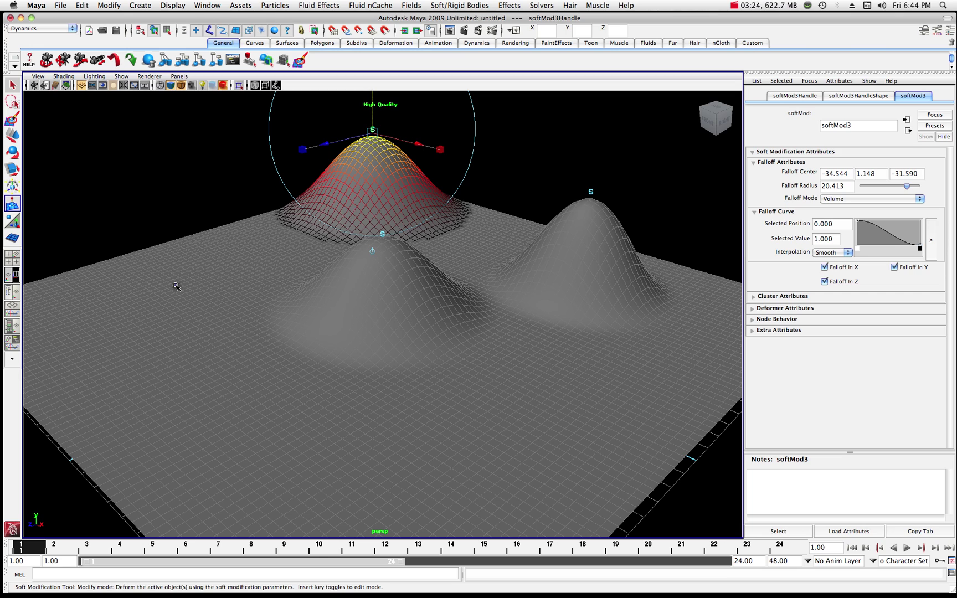
Step: Raise a fourth soft-modification hill to the left of the central one, with a falloff radius of about 19.04
left_click(175, 285)
left_click_drag(166, 227, 155, 157)
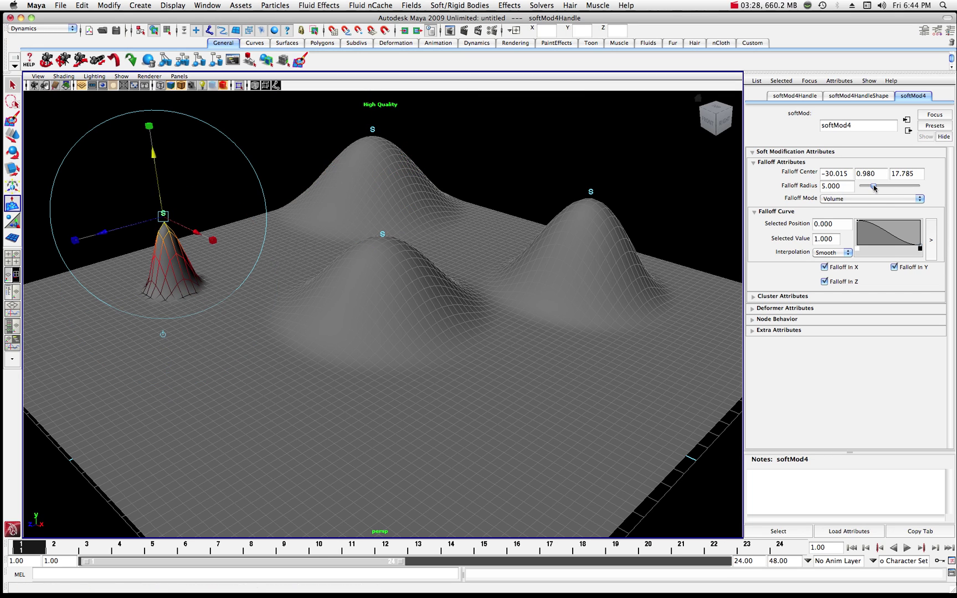
left_click_drag(873, 187, 906, 188)
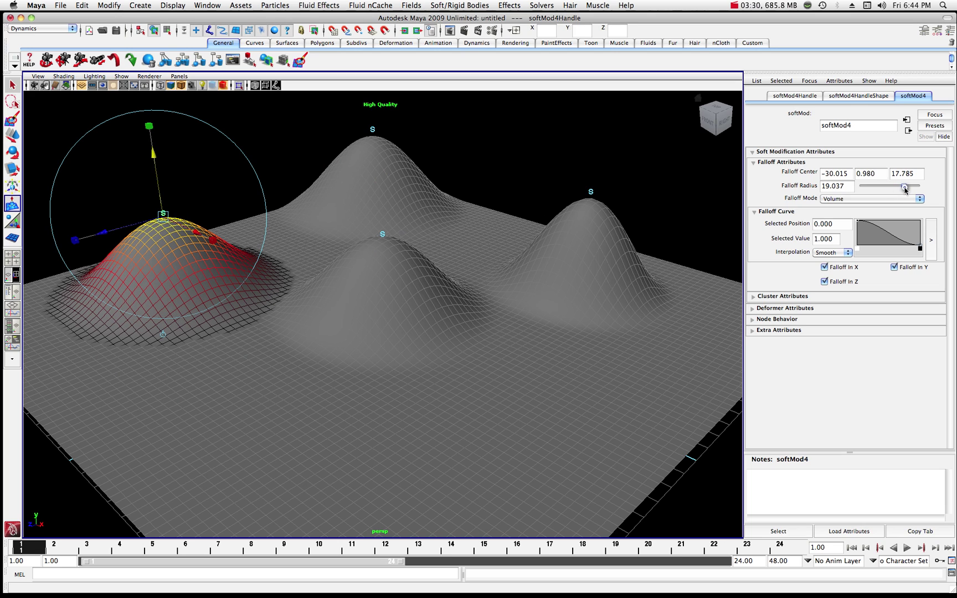
Step: Raise a fifth soft-modification hill in front and to the left of the central one, with a falloff radius of about 13.76
left_click(204, 411)
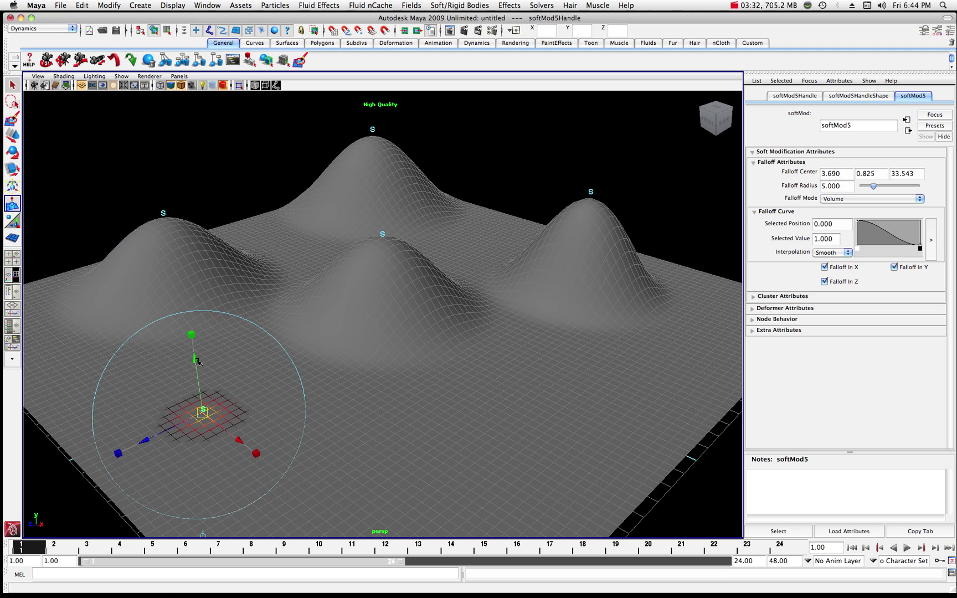
left_click_drag(196, 361, 193, 286)
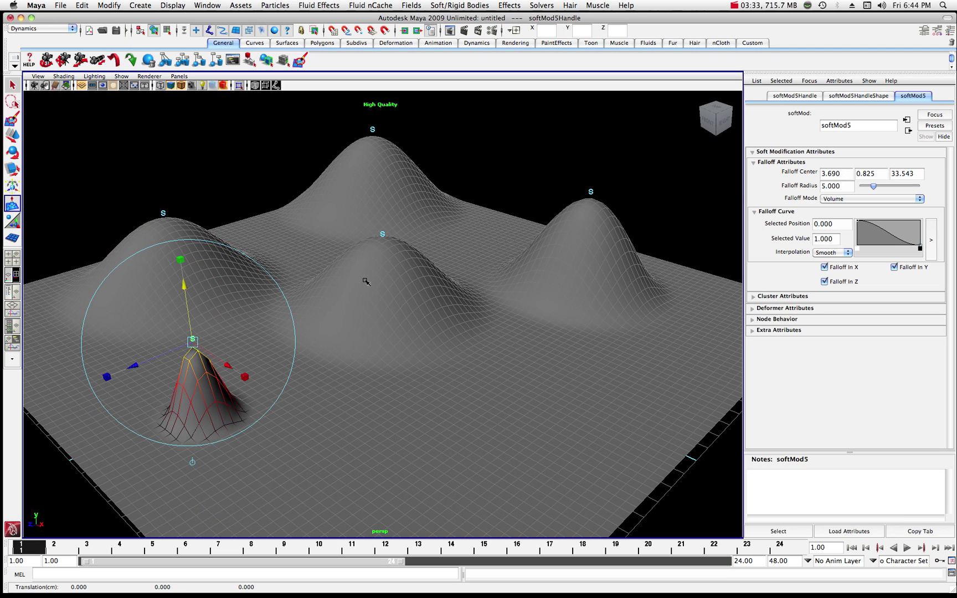
left_click_drag(872, 187, 891, 188)
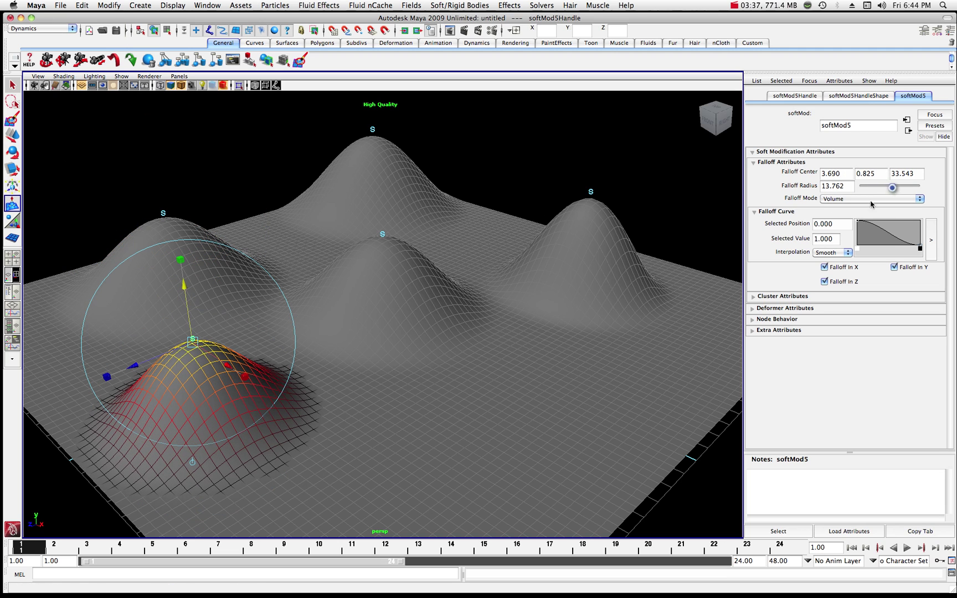
Step: Raise a sixth soft-modification hill in front and to the right of the central one, reposition its peak horizontally, and widen its falloff radius to about 12.16
left_click(499, 402)
left_click_drag(503, 351, 512, 266)
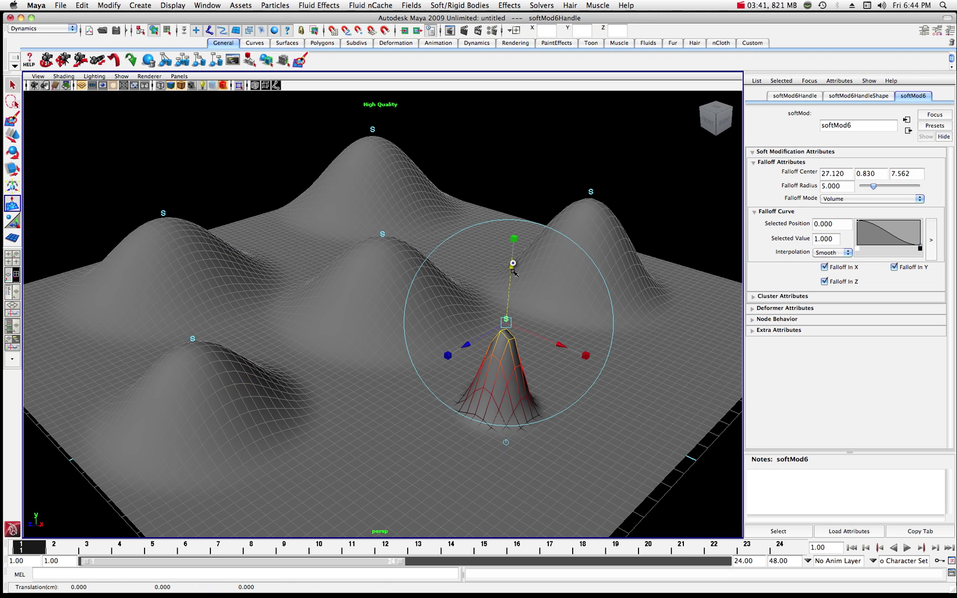
left_click_drag(560, 347, 448, 411)
left_click_drag(549, 415, 513, 398)
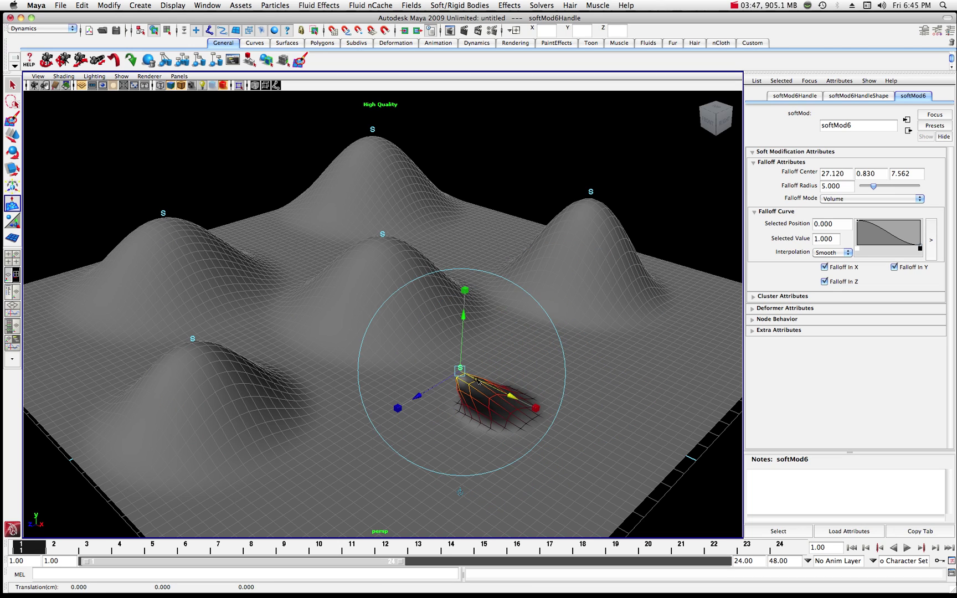
left_click_drag(414, 396, 487, 368)
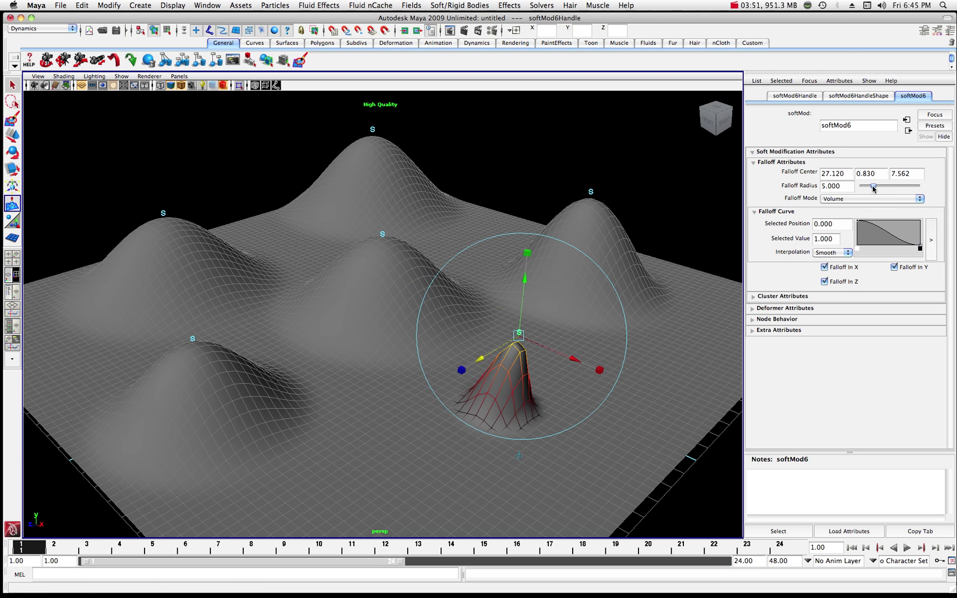
left_click_drag(872, 186, 888, 192)
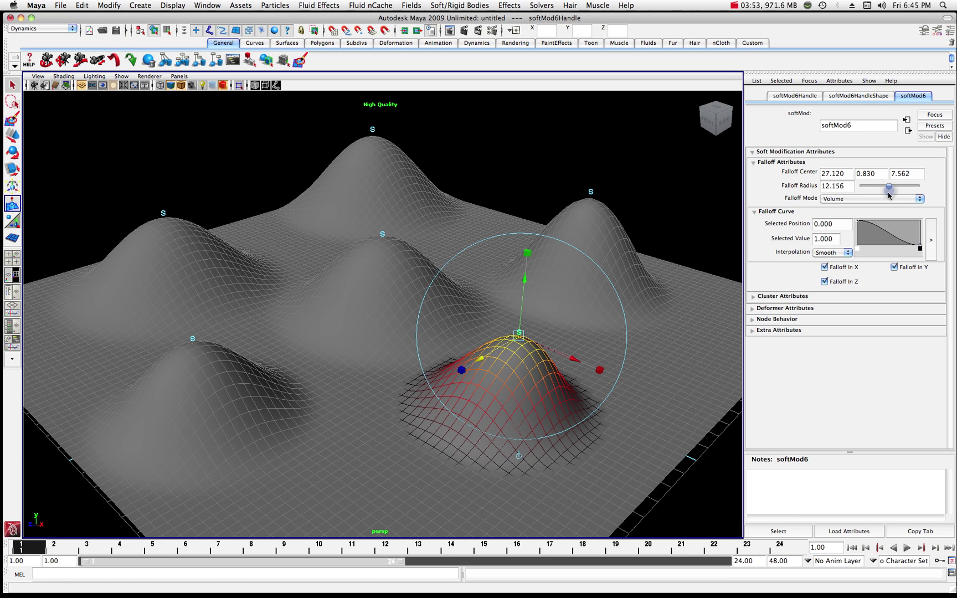
Step: Raise a low seventh soft-modification hill near the plane's right edge, with a falloff radius of about 13.99
left_click(677, 357)
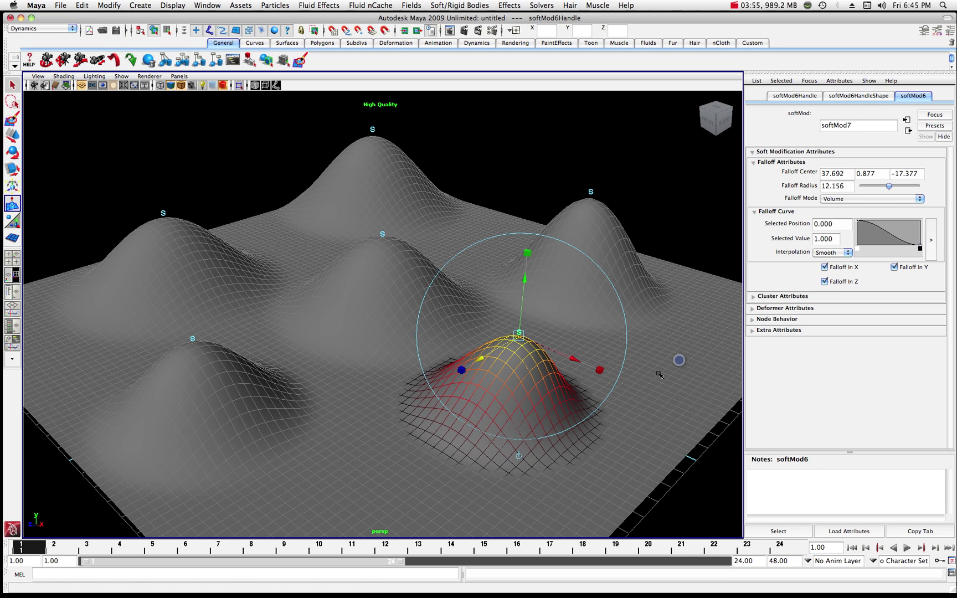
left_click_drag(691, 305, 642, 324)
left_click_drag(874, 188, 888, 190)
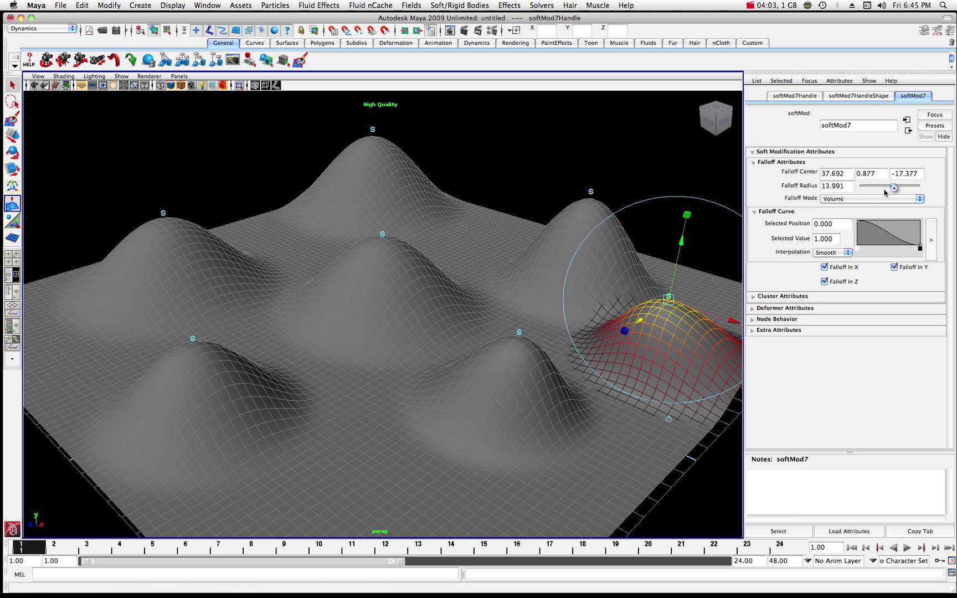
Step: Raise an eighth hill between the far and right hills with a falloff radius of about 17.43, lowering its falloff curve's start value to about 0.62
left_click(493, 239)
left_click_drag(498, 191, 507, 124)
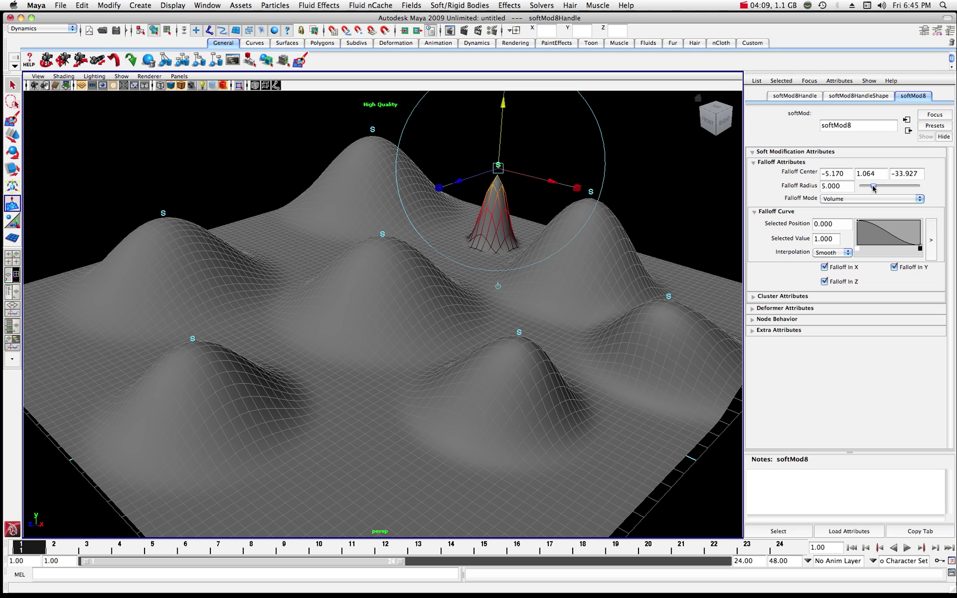
left_click_drag(871, 186, 900, 189)
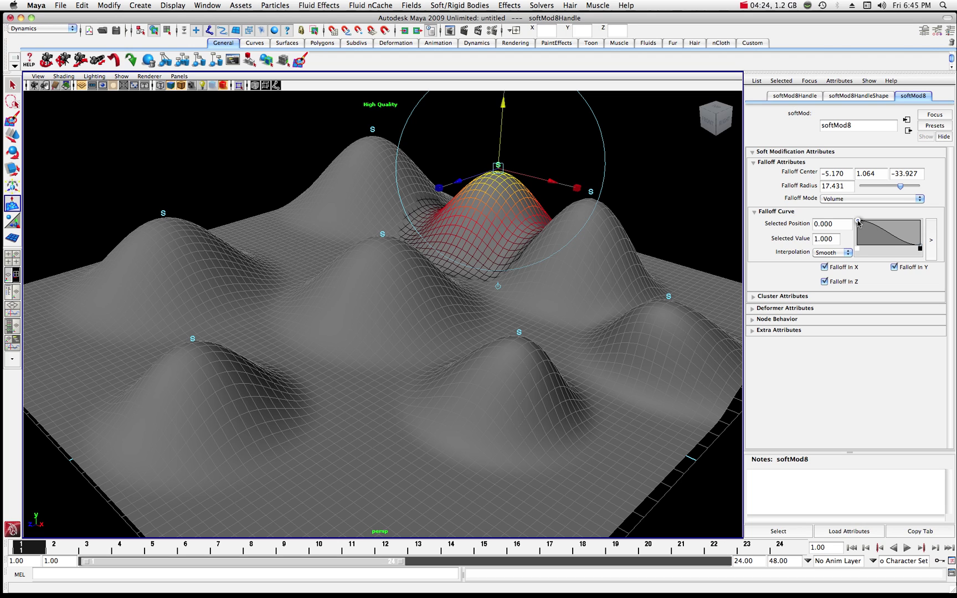
left_click_drag(858, 223, 857, 233)
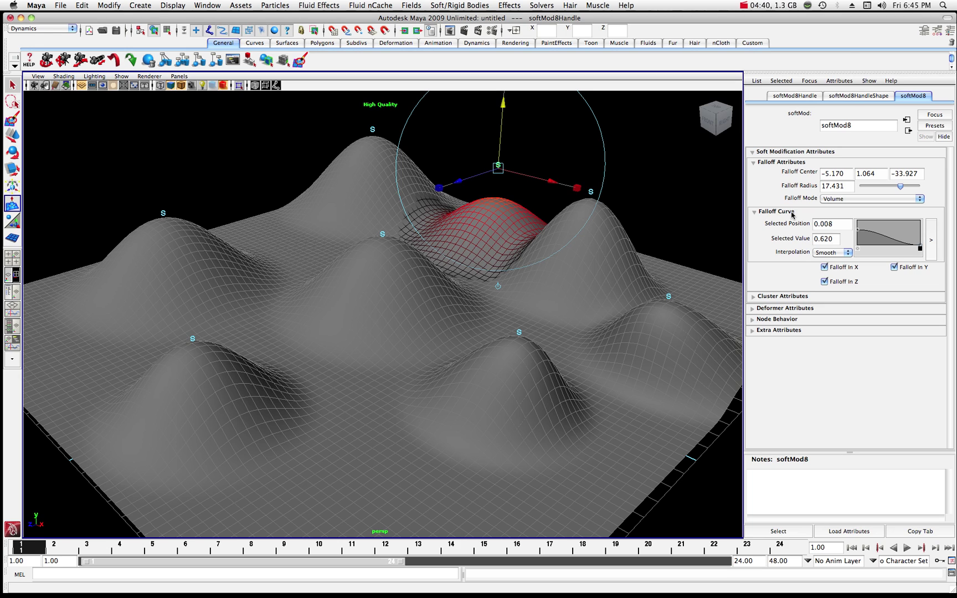
Step: Raise a ninth soft-modification hill between the two front hills, with a falloff radius of about 12.39
left_click(363, 449)
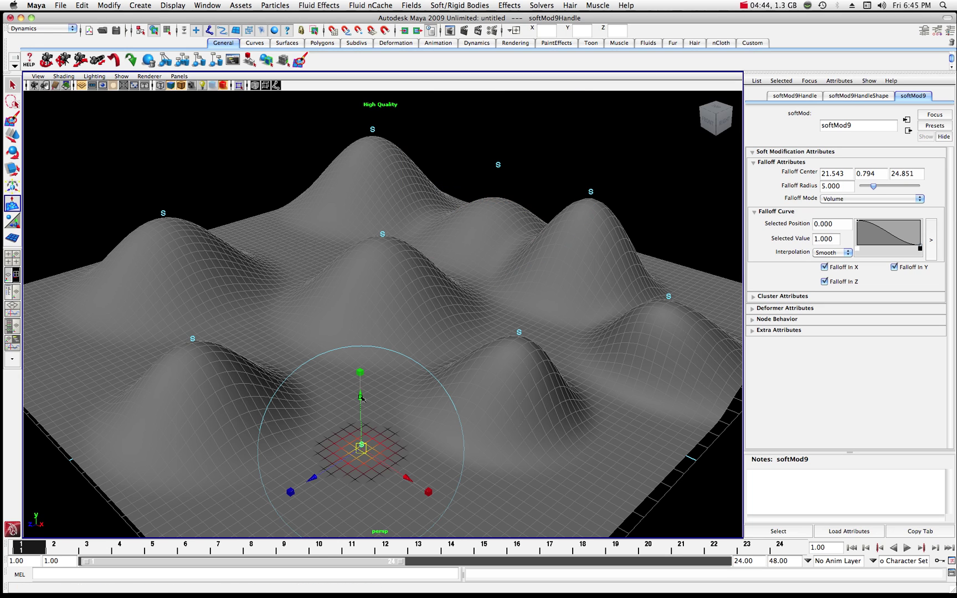
left_click_drag(362, 398, 360, 340)
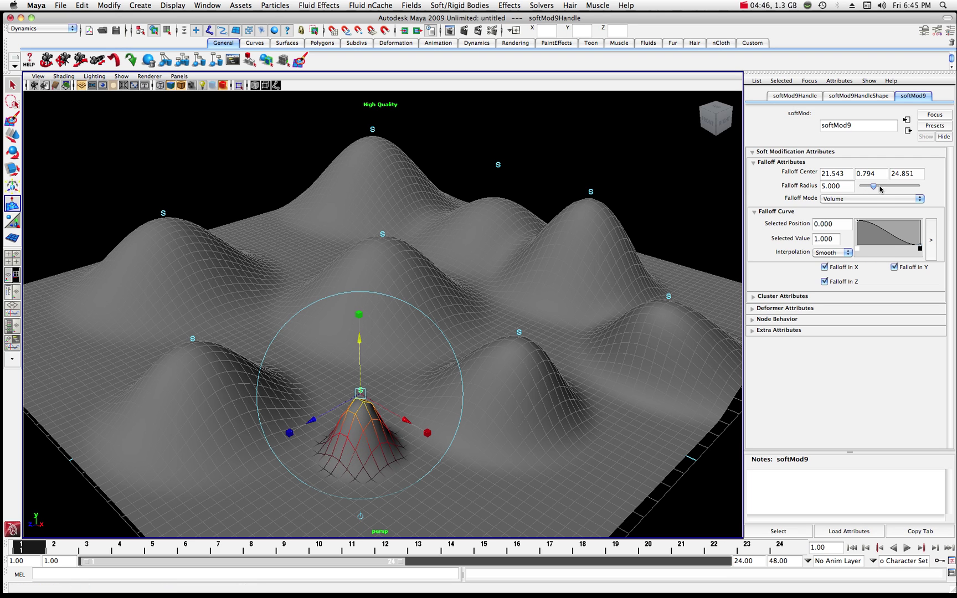
left_click_drag(874, 189, 891, 190)
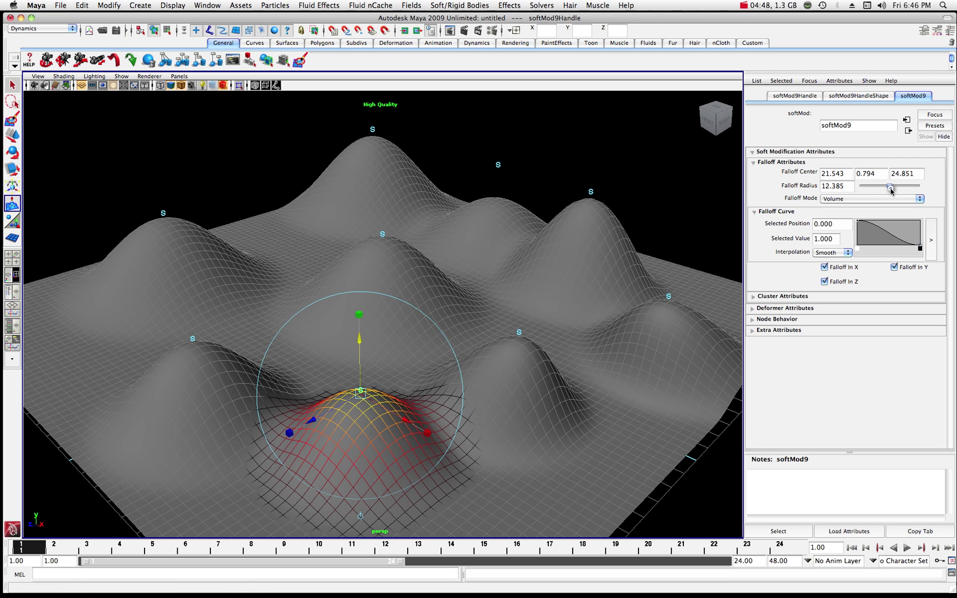
Step: Raise a low tenth soft-modification hill near the plane's left edge, with a falloff radius of about 12.62
left_click_drag(364, 289, 365, 333, "alt")
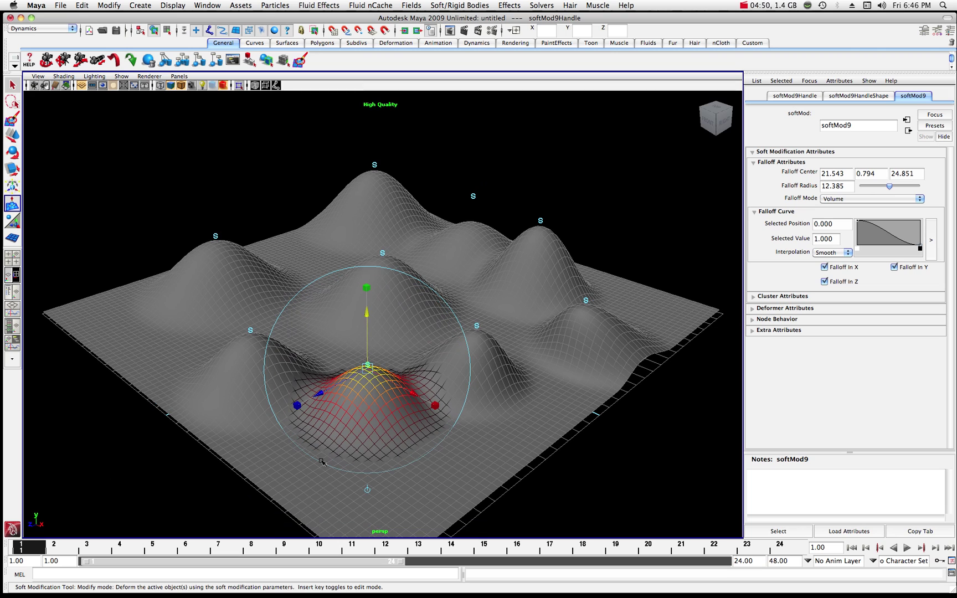
left_click(120, 344)
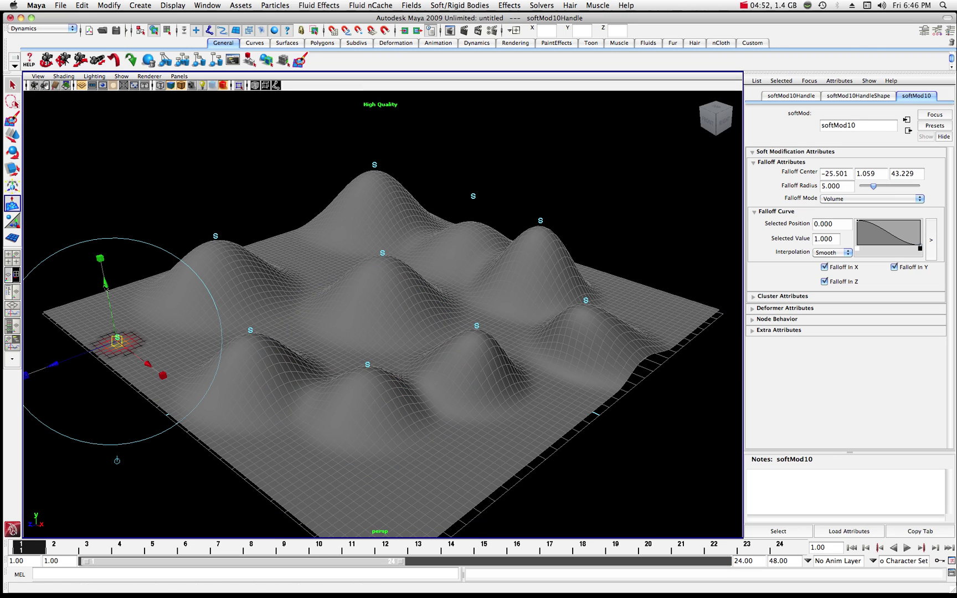
left_click_drag(105, 285, 98, 252)
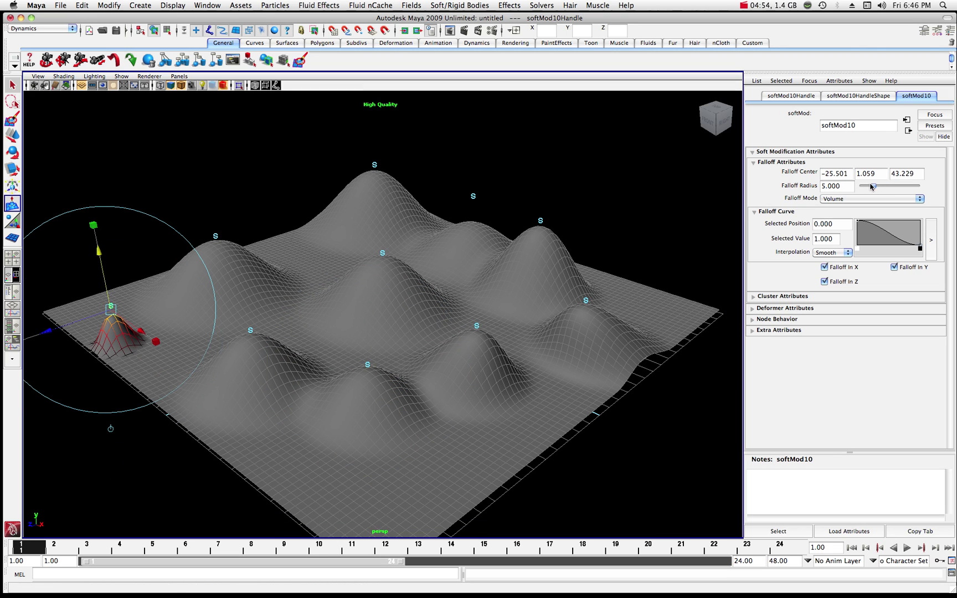
left_click_drag(870, 186, 890, 186)
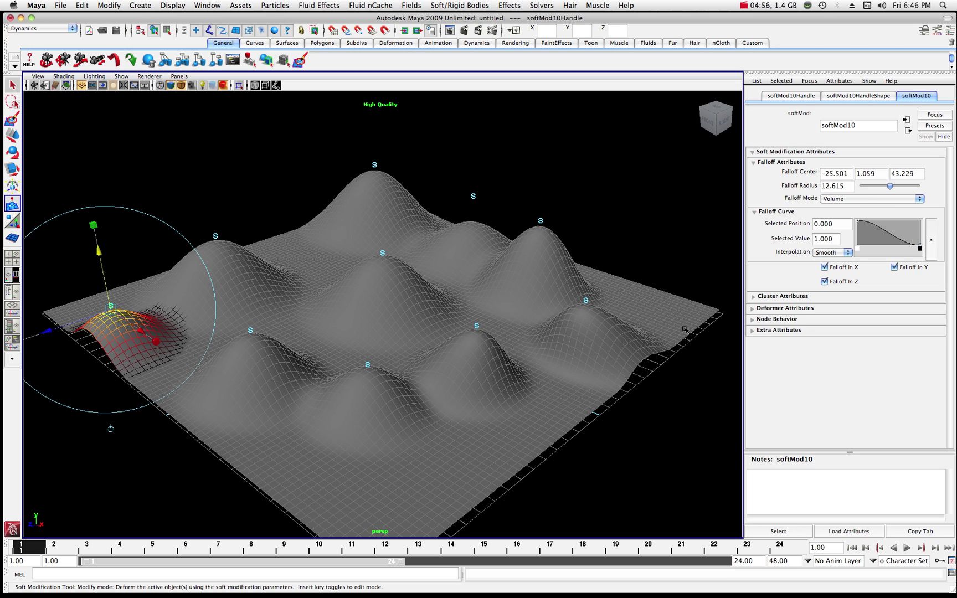
Step: Raise an eleventh soft-modification hill near the plane's front corner with a falloff radius of about 13.30, and return to the Select tool
left_click(377, 496)
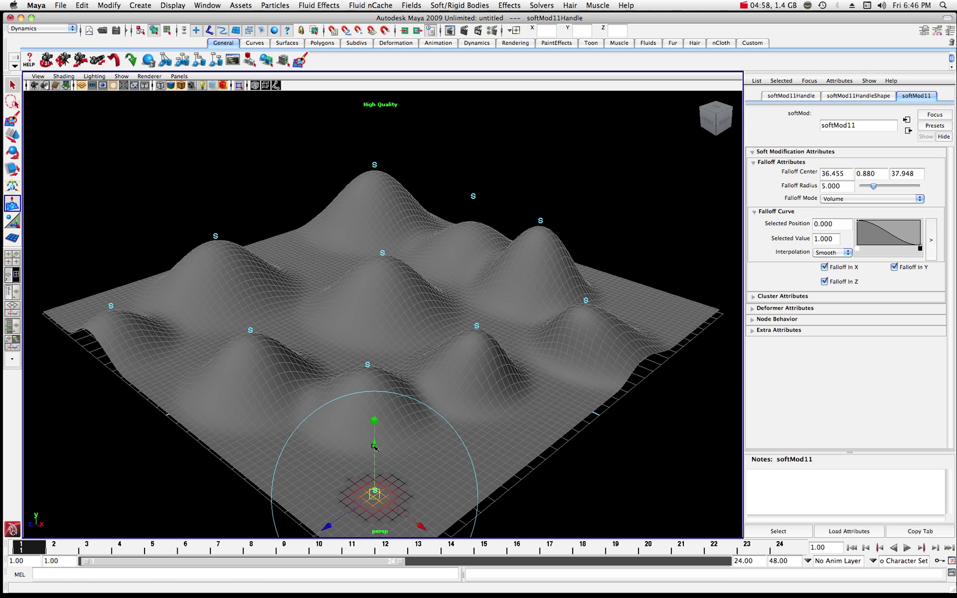
left_click_drag(374, 448, 374, 404)
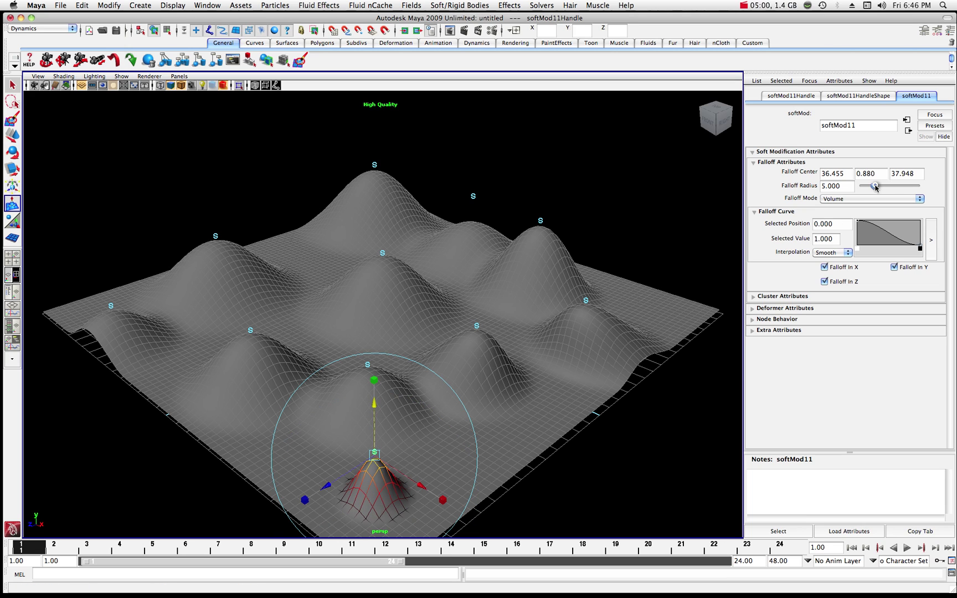
left_click_drag(873, 186, 892, 187)
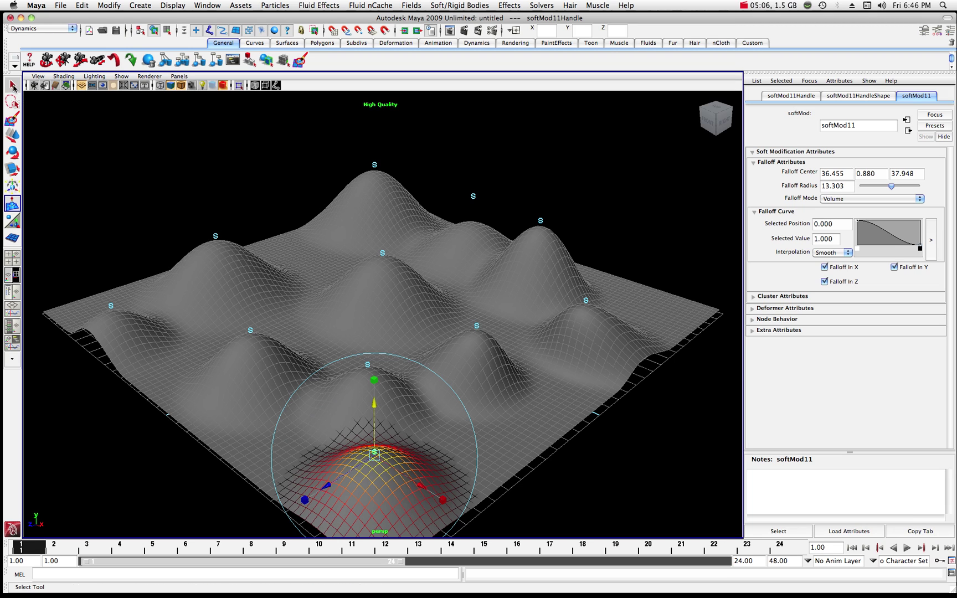
left_click(12, 85)
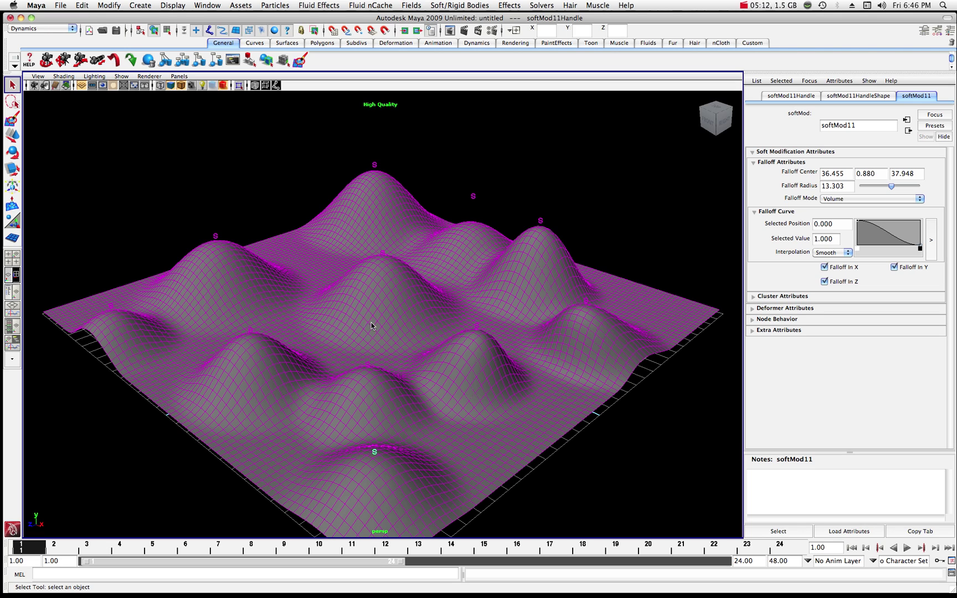
Step: Examine the shaped hills up close from a low angle and from farther away
left_click(47, 62)
left_click_drag(205, 231, 242, 233)
scroll(226, 231, "up", 10)
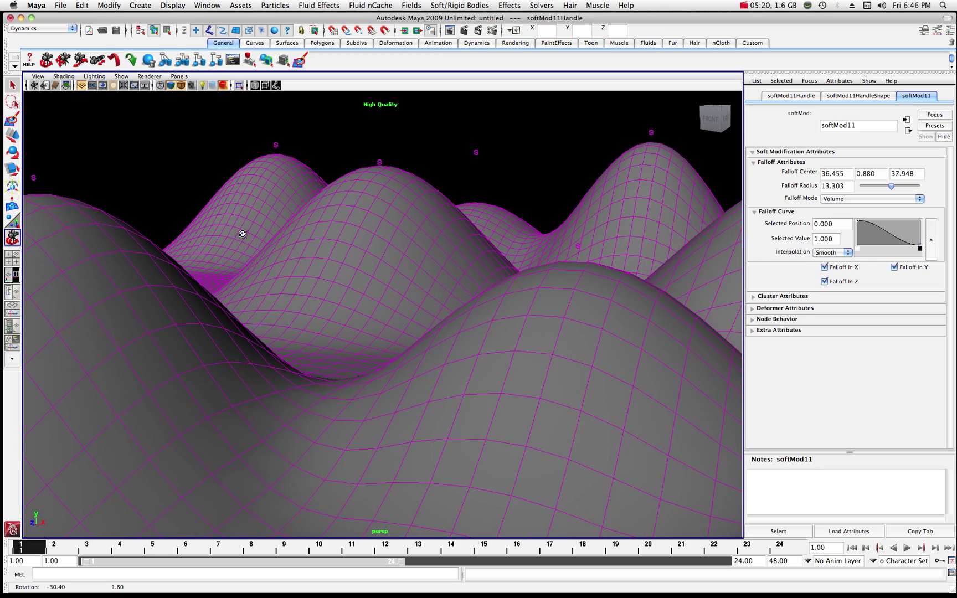
scroll(243, 234, "down", 3)
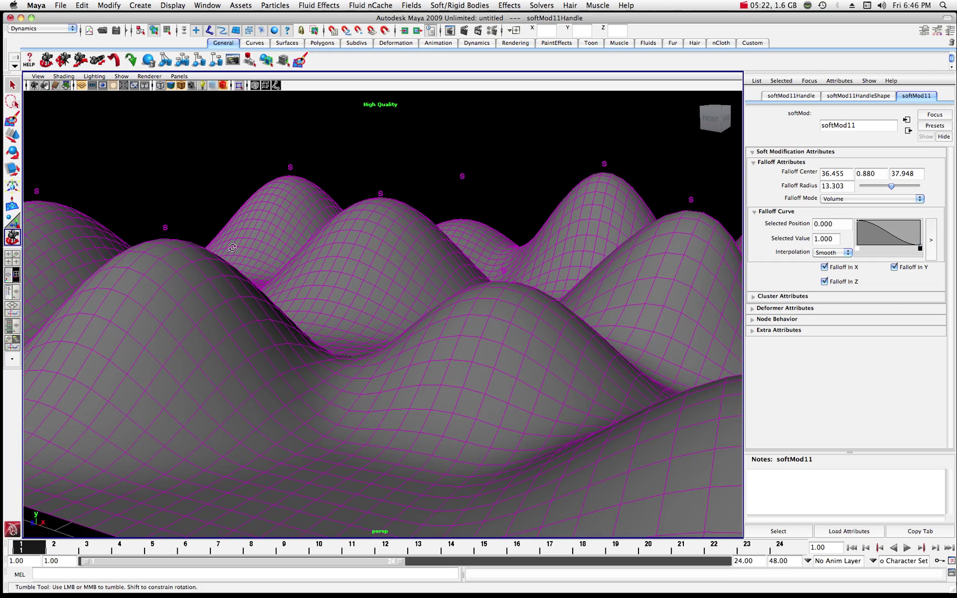
scroll(221, 275, "up", 2)
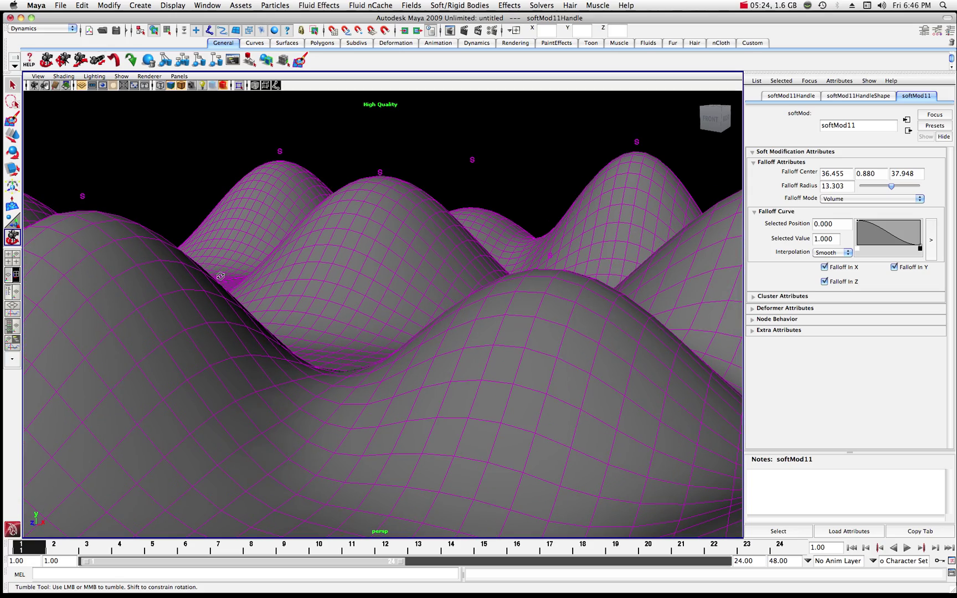
scroll(221, 276, "down", 3)
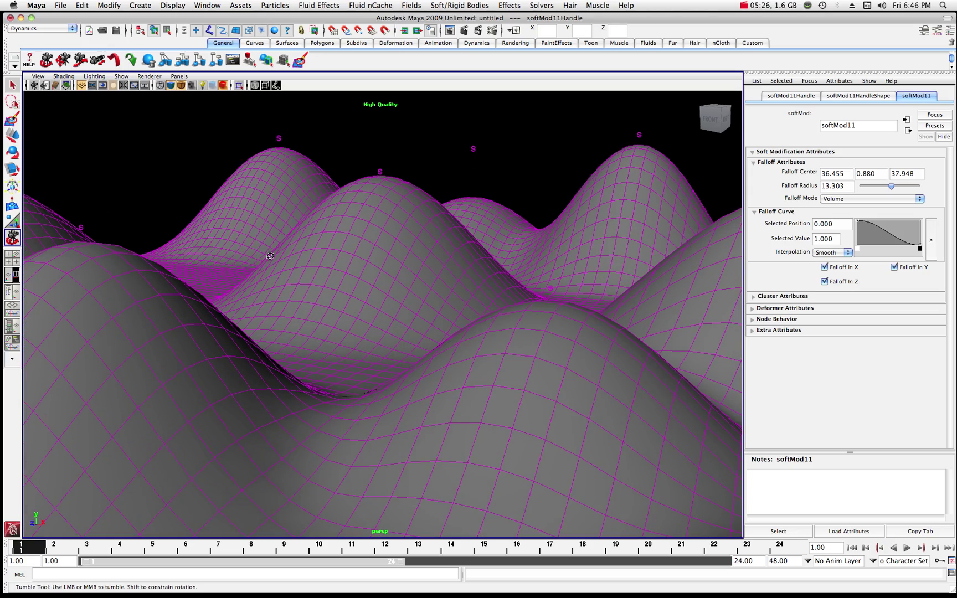
scroll(270, 256, "down", 4)
scroll(270, 256, "down", 3)
left_click_drag(344, 258, 327, 262)
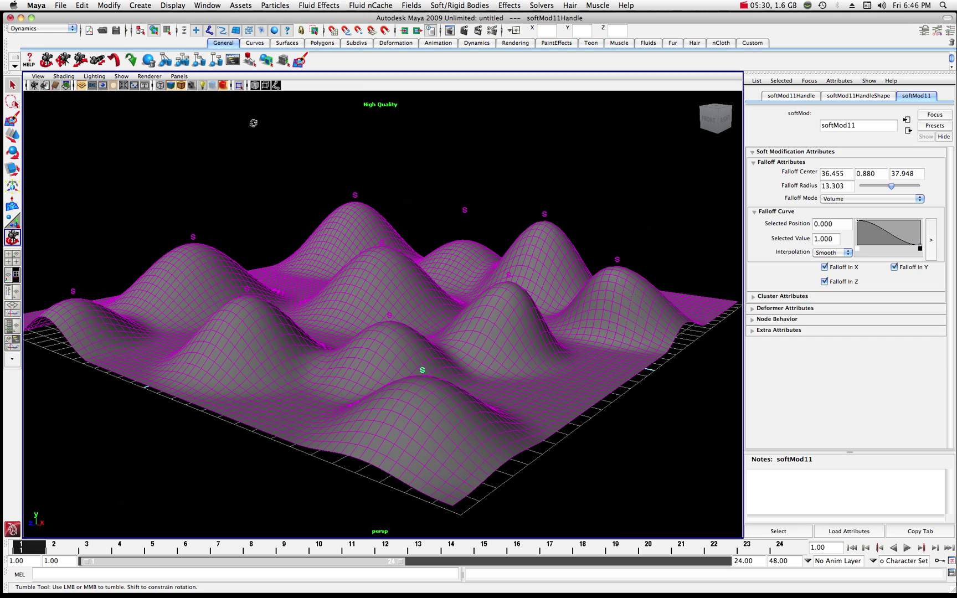
Step: Create a point light and move it straight up until it sits above the tallest hills
left_click(140, 5)
mouse_move(141, 64)
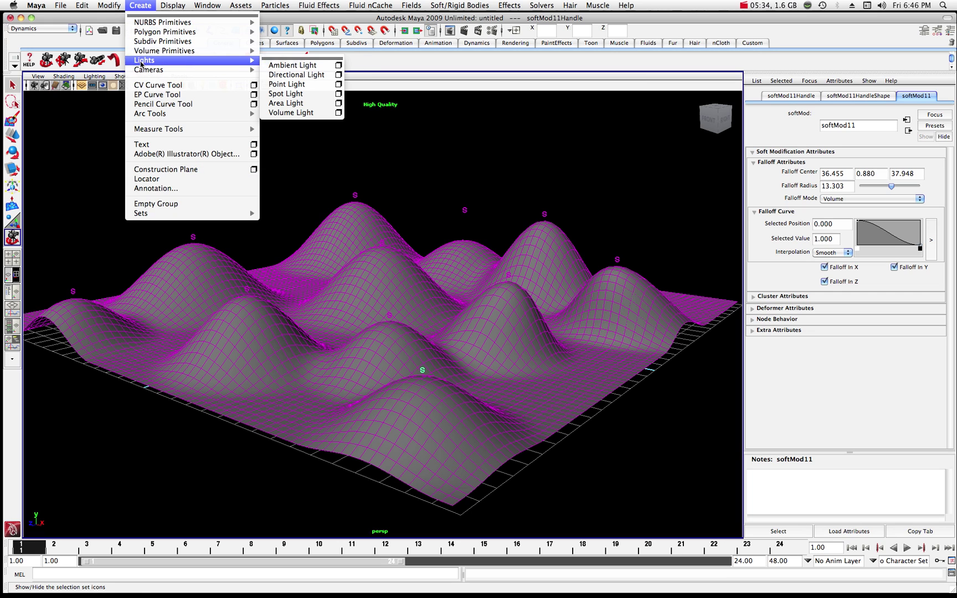
left_click(297, 86)
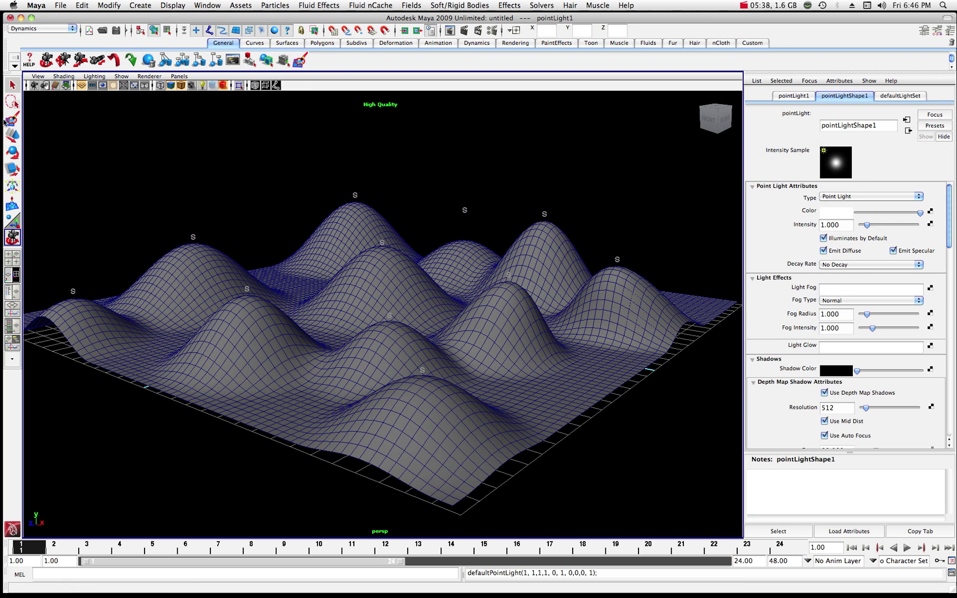
left_click(12, 135)
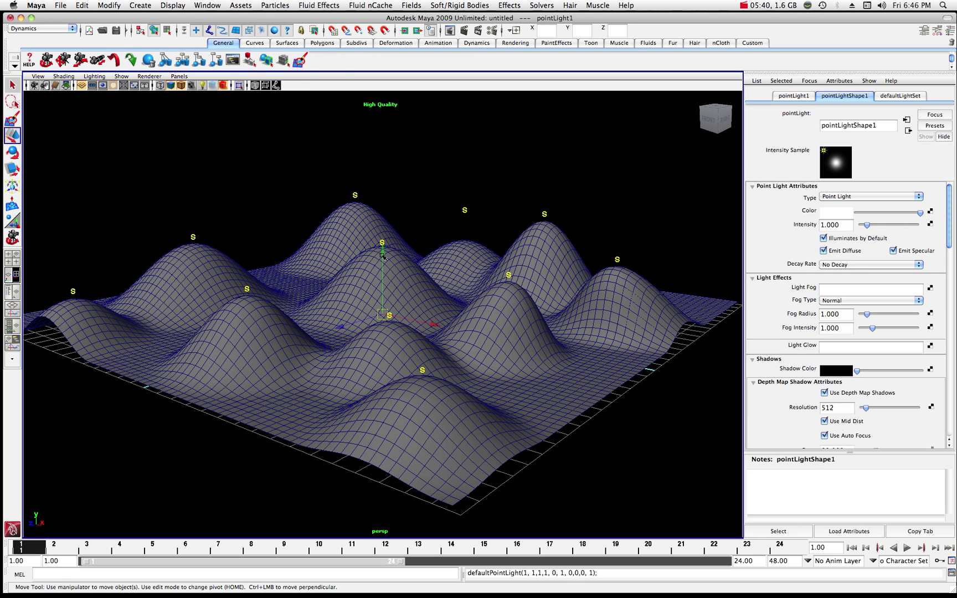
left_click_drag(382, 253, 376, 121)
scroll(358, 176, "down", 5)
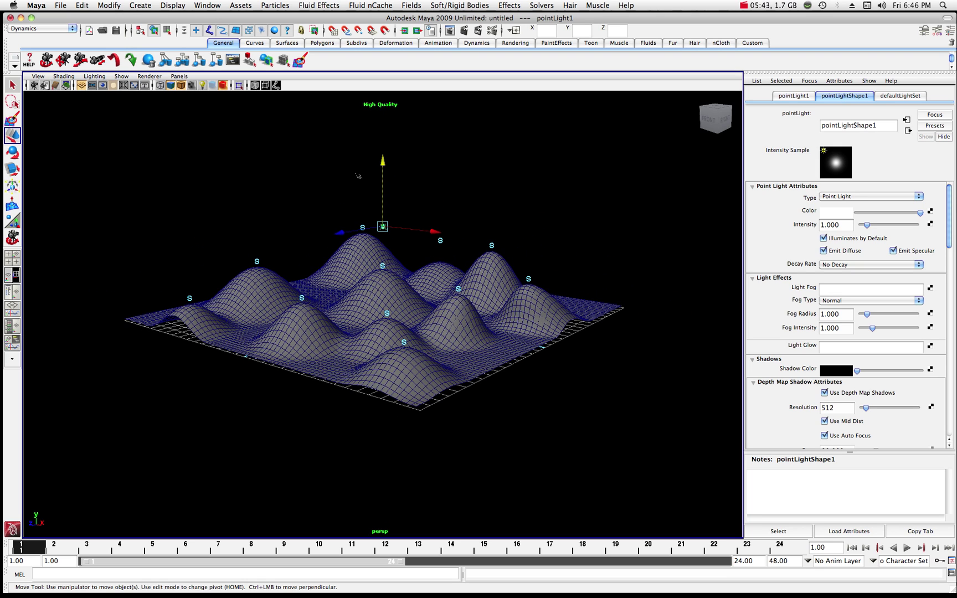
left_click_drag(382, 161, 378, 139)
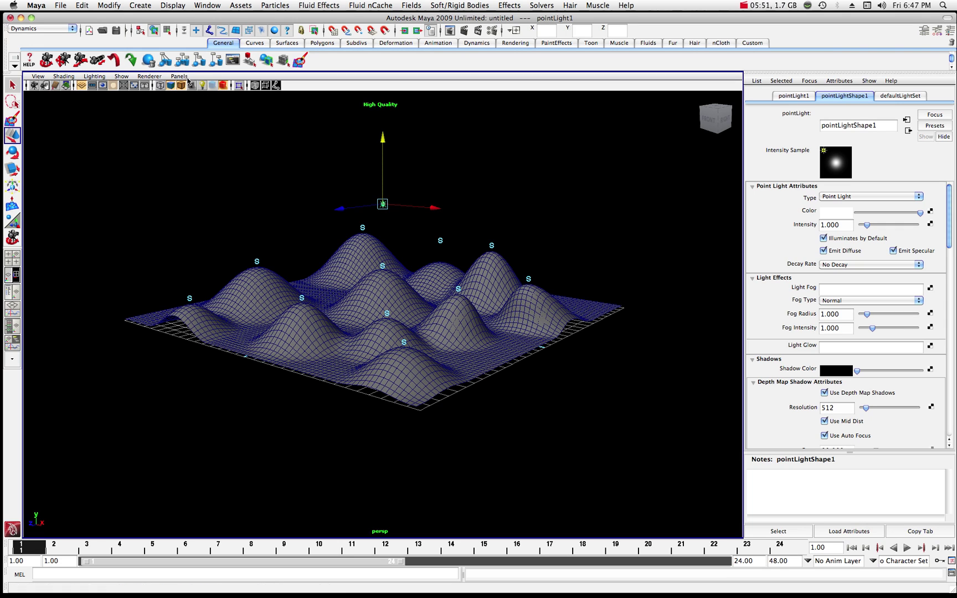
Step: Preview the scene lighting in the viewport, move the point light along Z and higher up, and set its intensity to 1.927
left_click(204, 86)
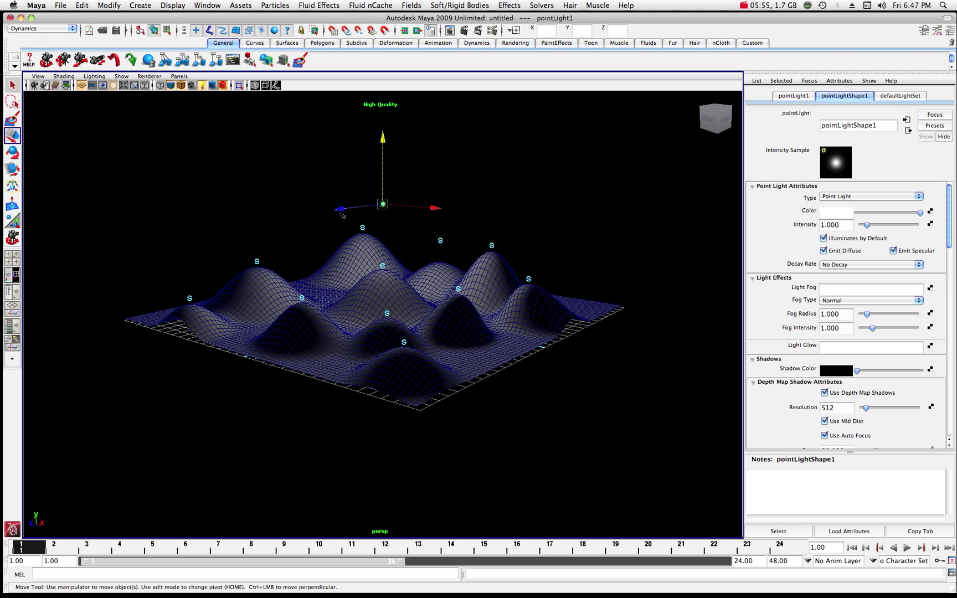
left_click_drag(340, 210, 305, 216)
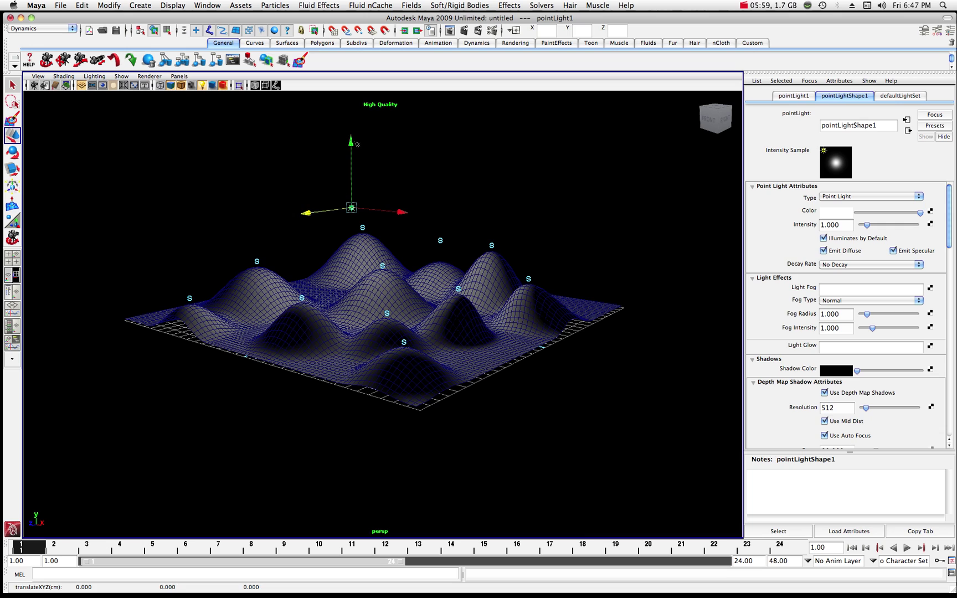
left_click_drag(355, 145, 355, 117)
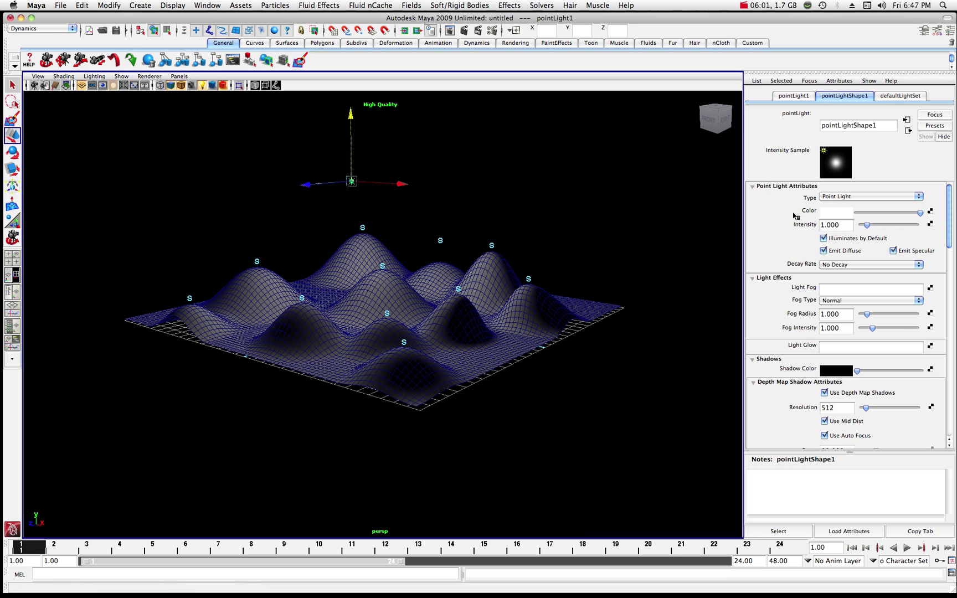
left_click_drag(866, 227, 873, 227)
Step: Frame the hills up close and render the perspective view with mental ray
scroll(515, 238, "up", 10)
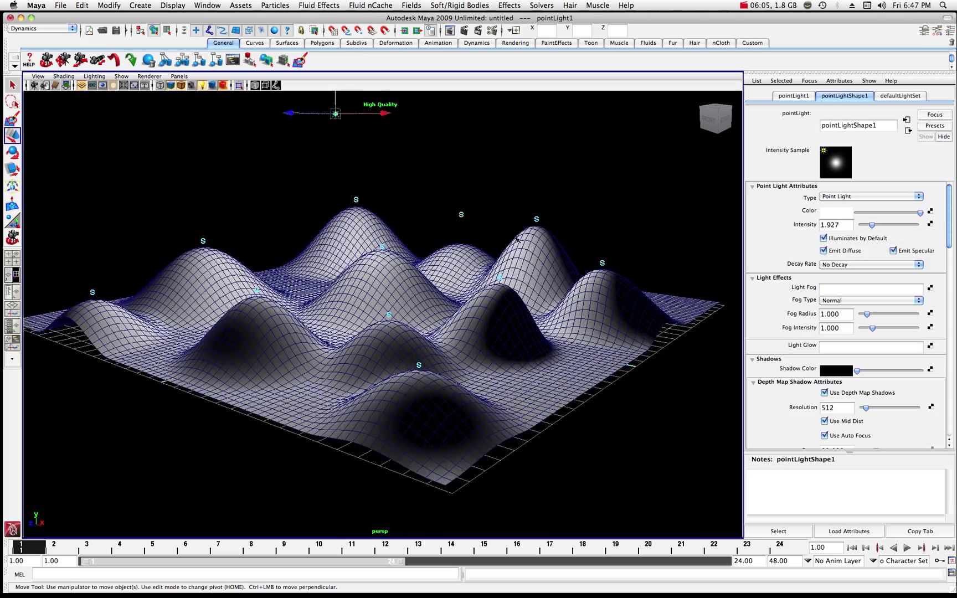
scroll(515, 238, "up", 5)
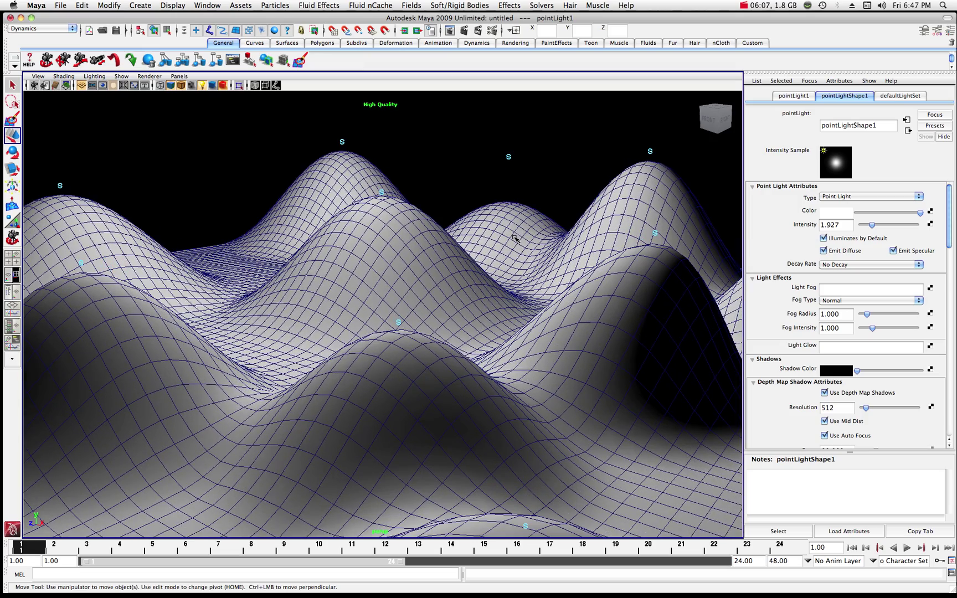
mouse_move(748, 597)
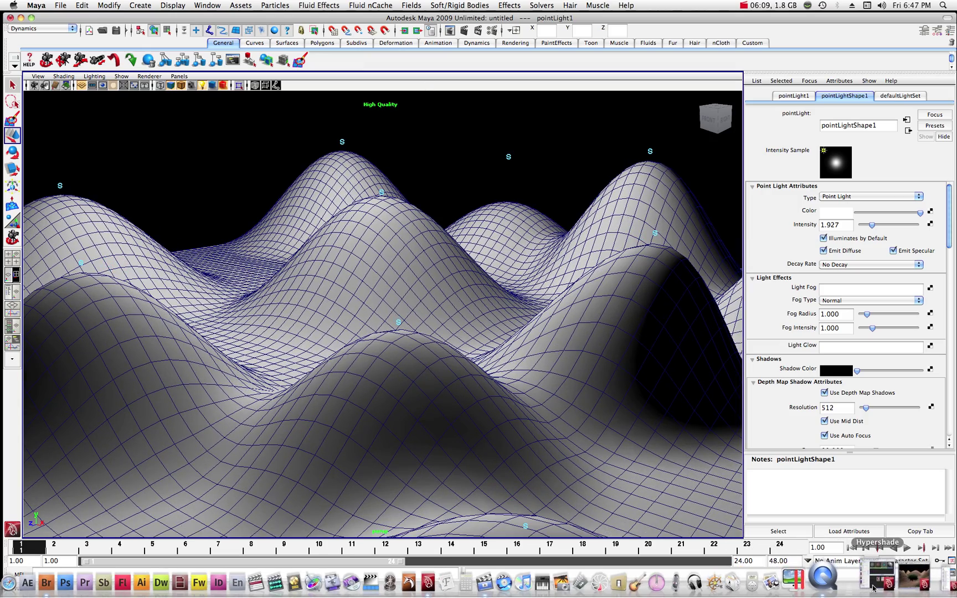
left_click(899, 581)
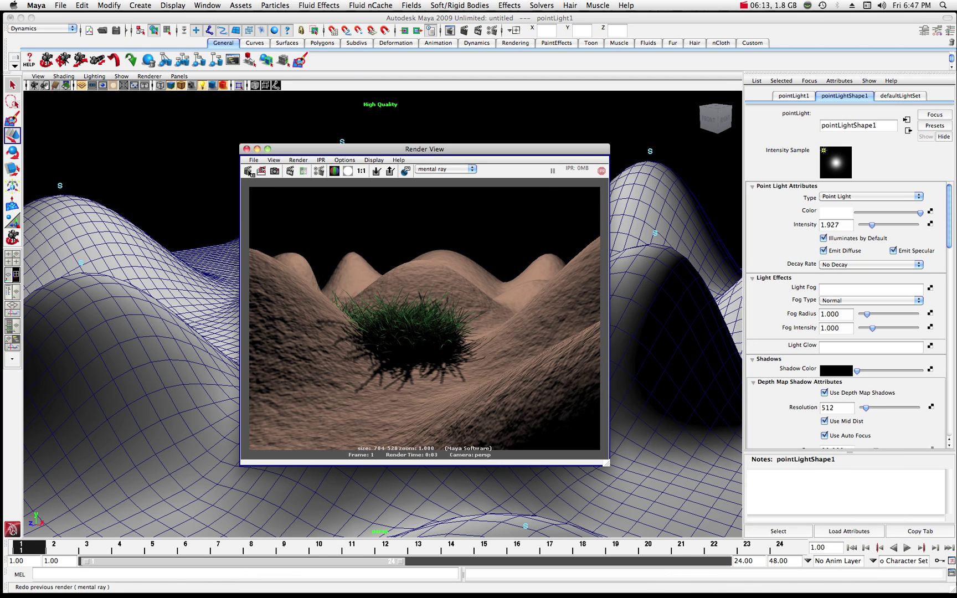
left_click(249, 171)
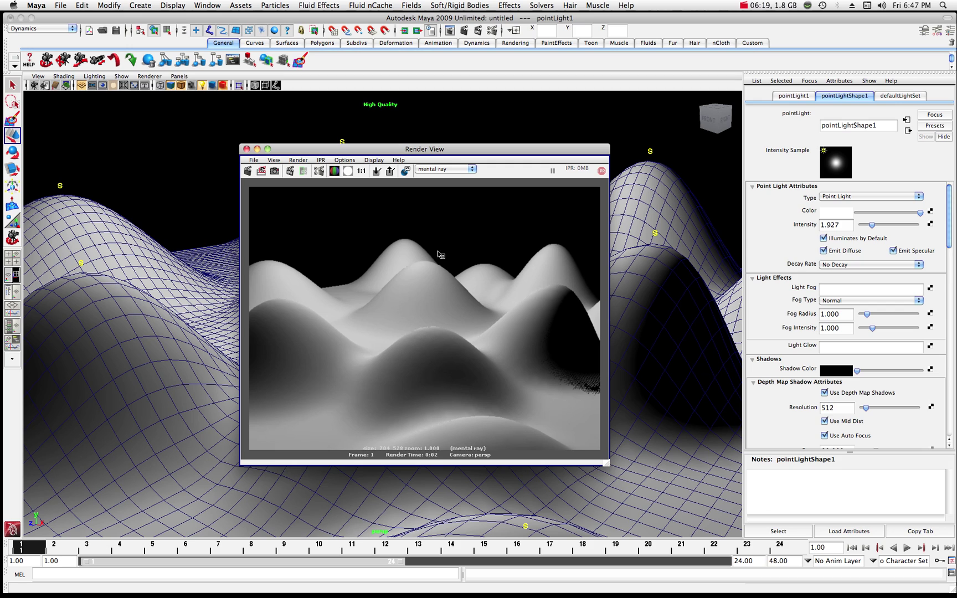
Step: Switch the renderer to Maya Software, render the hills again, and put the Render View away
left_click(473, 171)
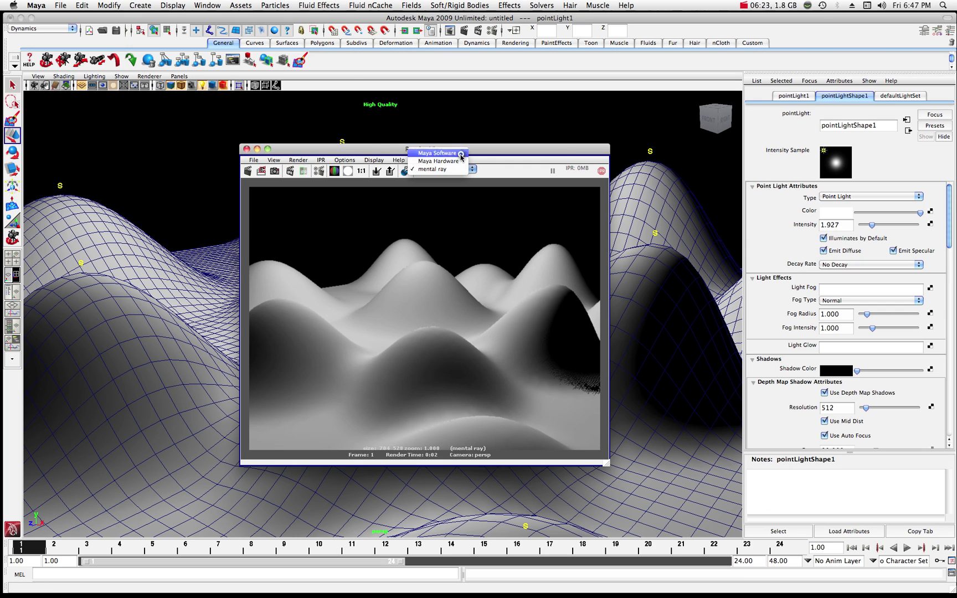
left_click(438, 154)
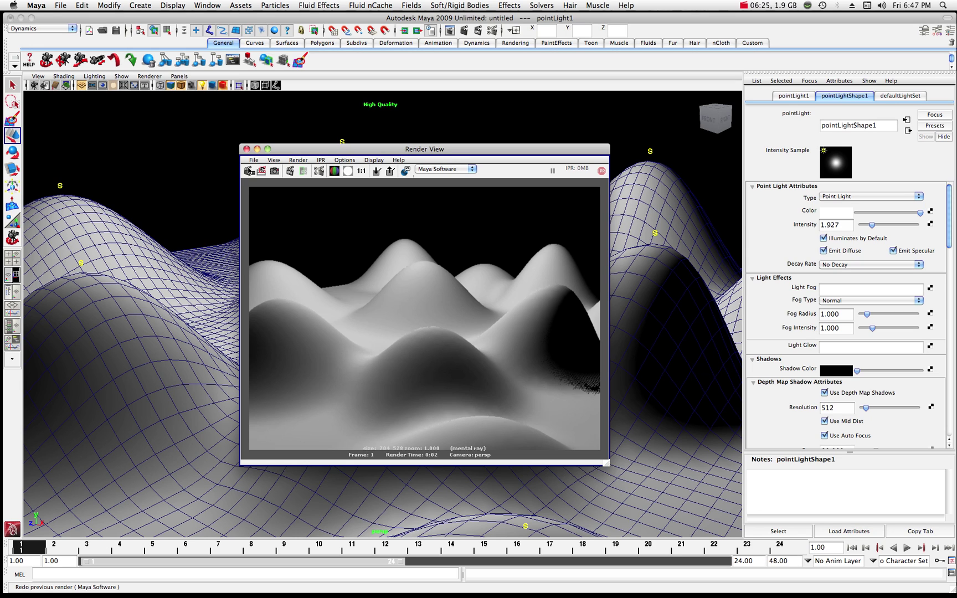
left_click(249, 171)
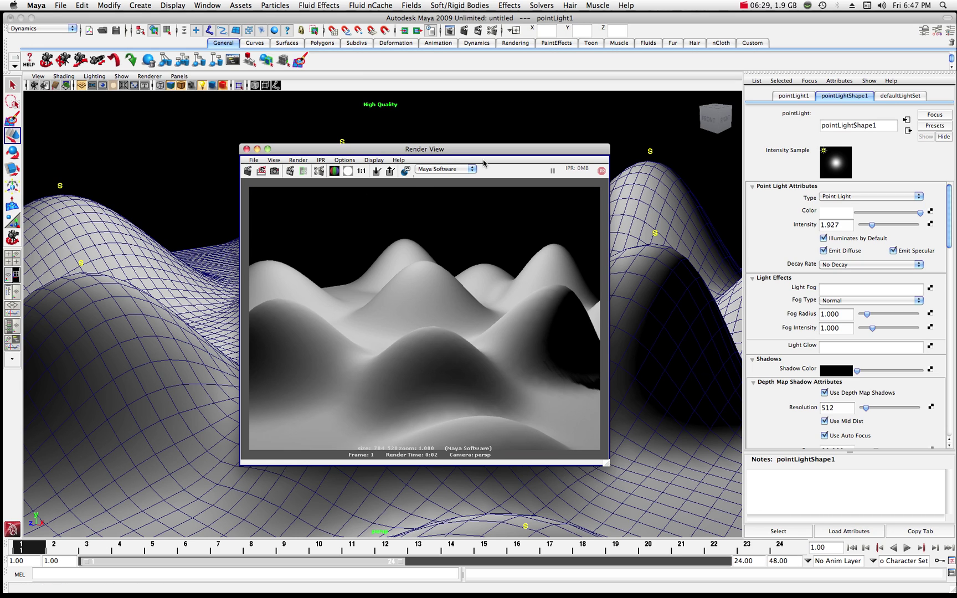
left_click_drag(383, 153, 442, 152)
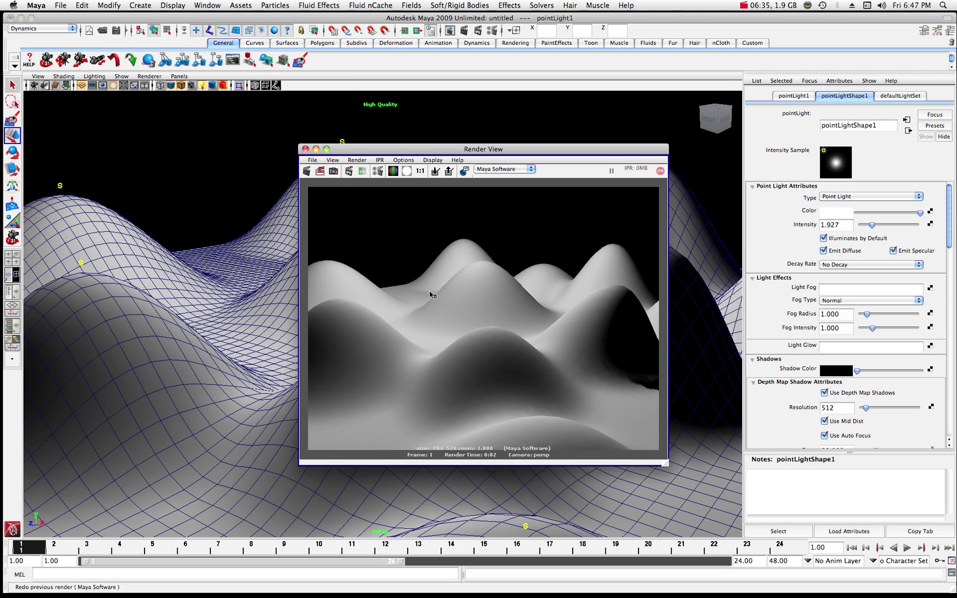
left_click(315, 149)
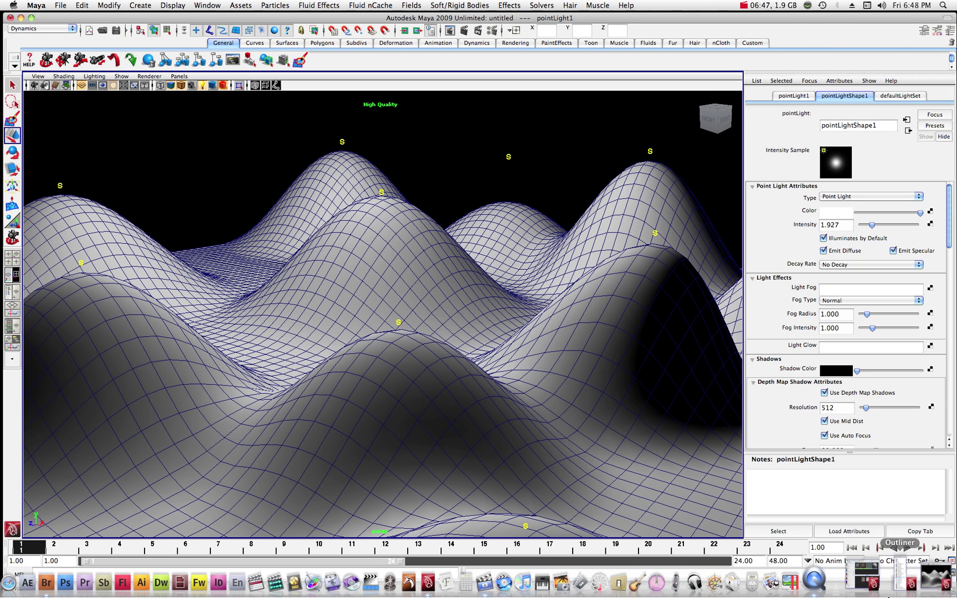
Step: Select the first soft-modification handle's shape in the Outliner, raise the central hill slightly, and set its falloff radius to 23.165
left_click(895, 582)
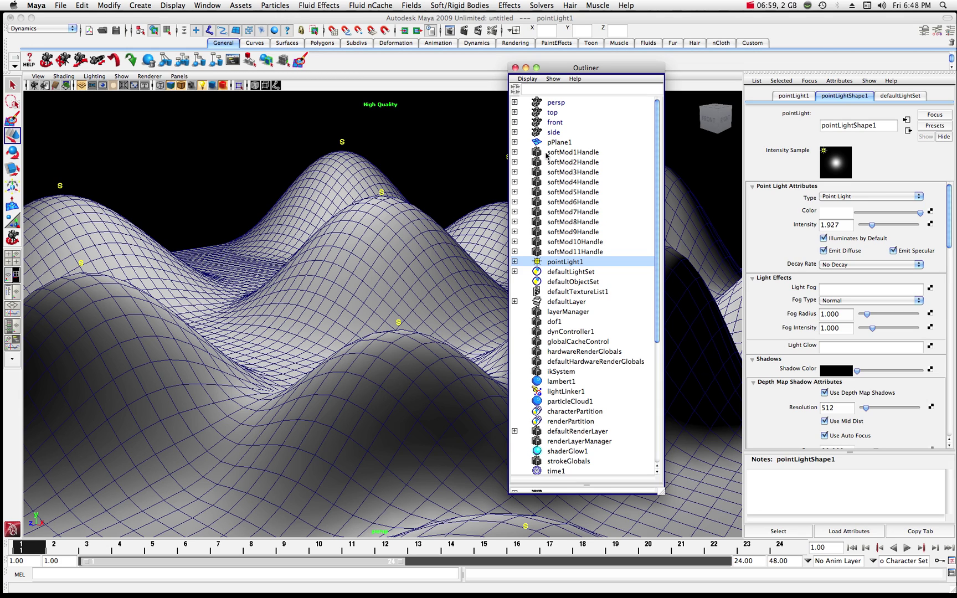
left_click(515, 152)
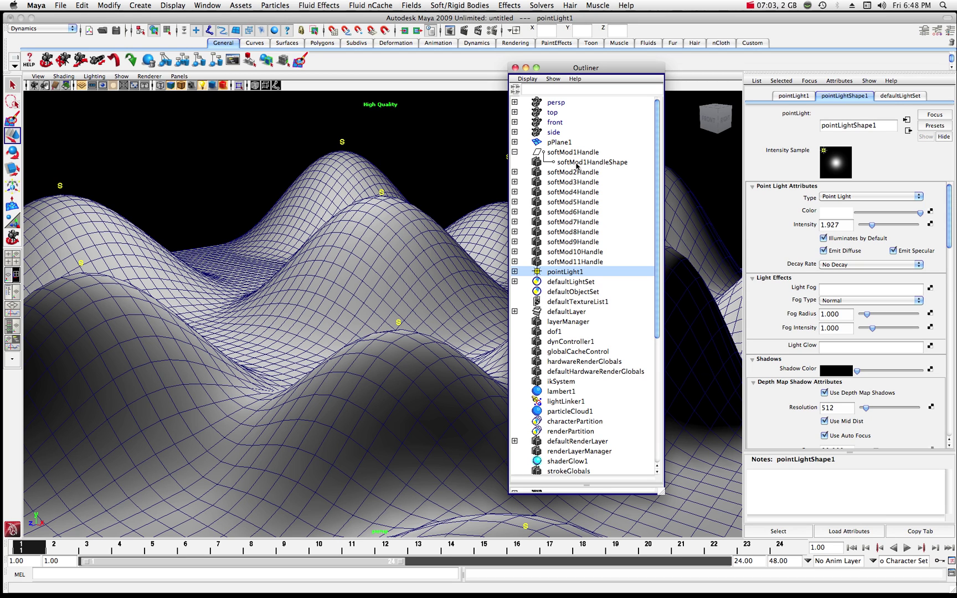
left_click(560, 164)
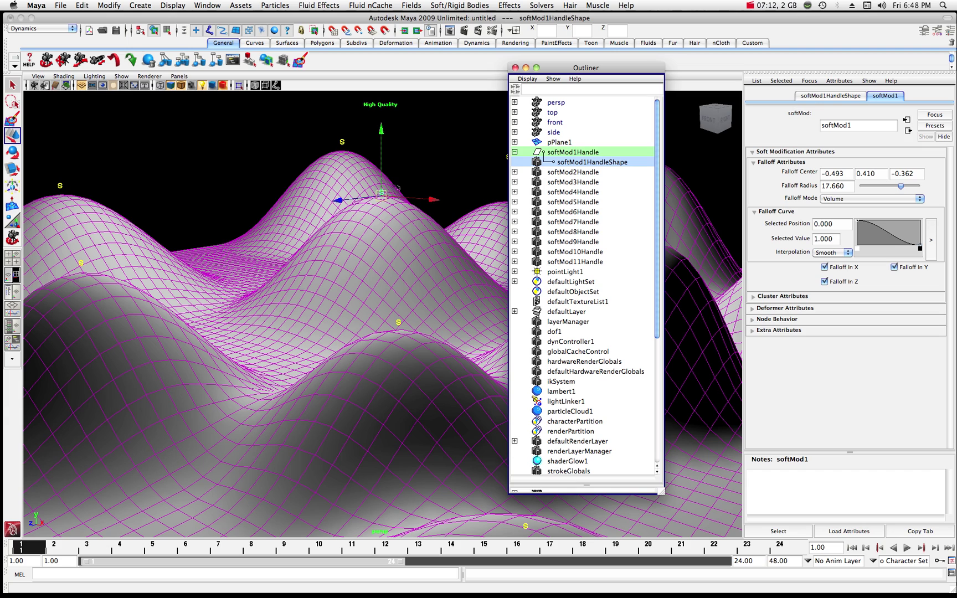
mouse_move(381, 129)
left_mouse_down()
mouse_move(386, 163)
mouse_move(390, 125)
left_mouse_up()
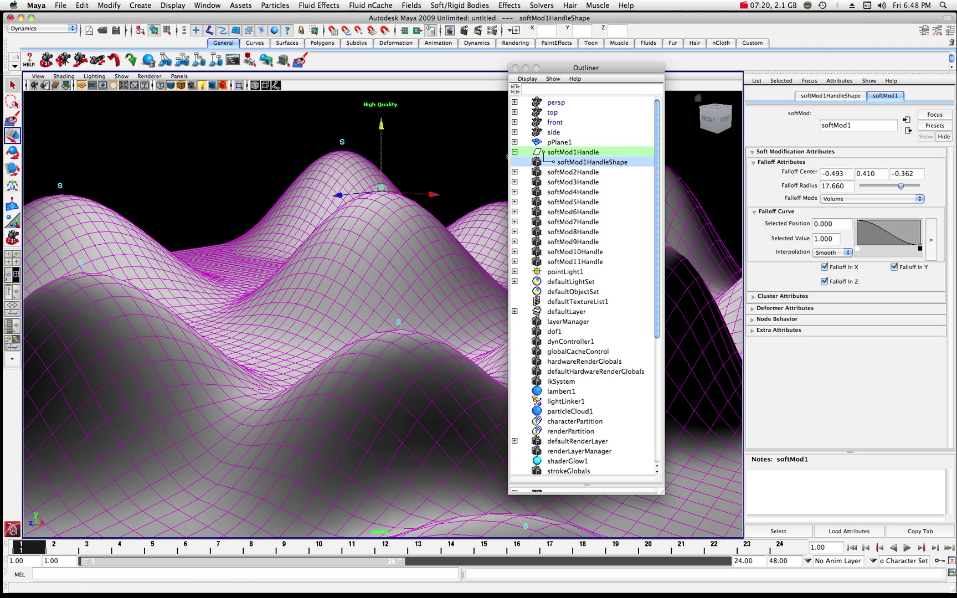
left_click_drag(900, 187, 913, 188)
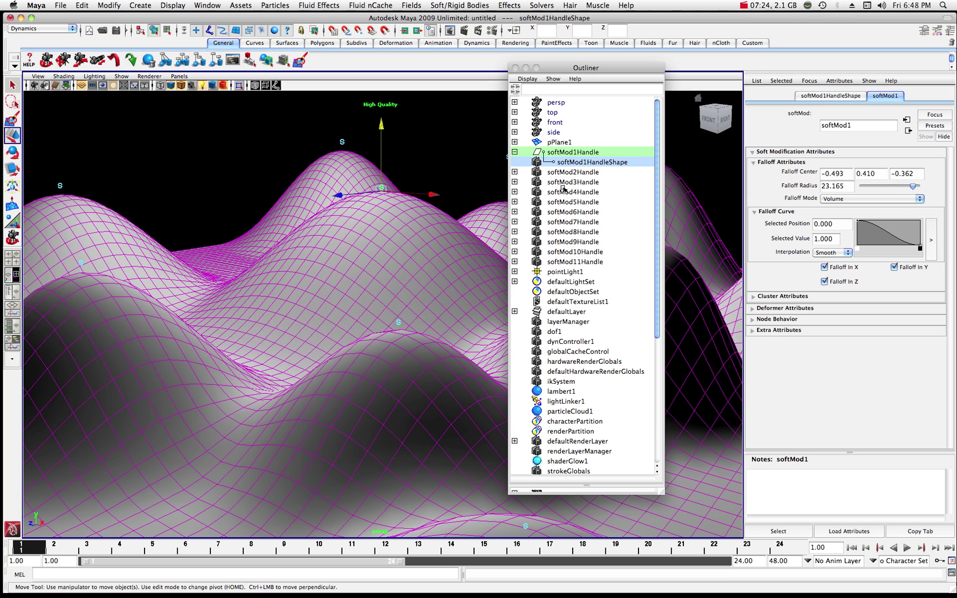
Step: Go through the second to seventh soft-modification handles in the Outliner to see which hill each one controls
left_click(514, 173)
left_click(514, 173)
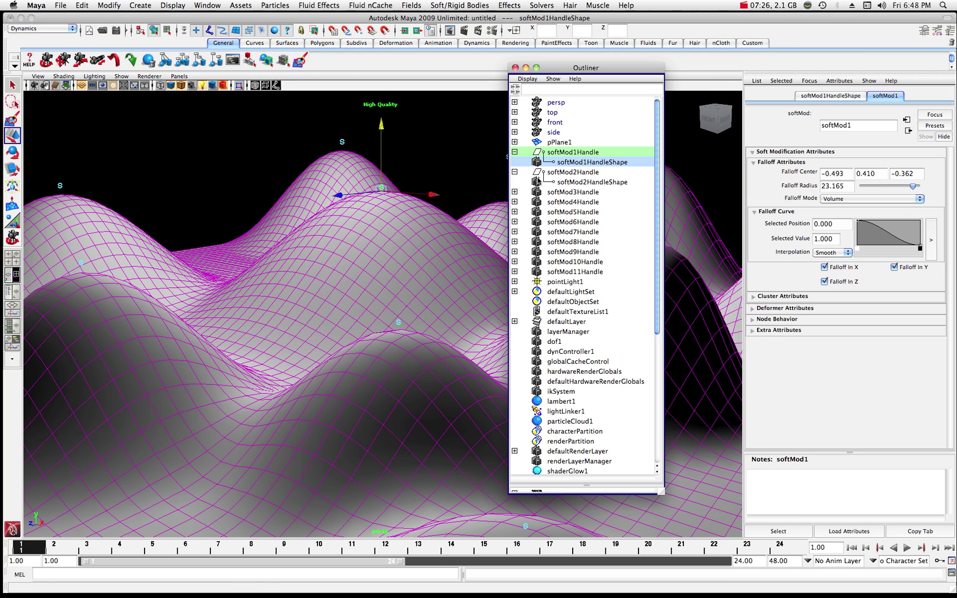
left_click(556, 183)
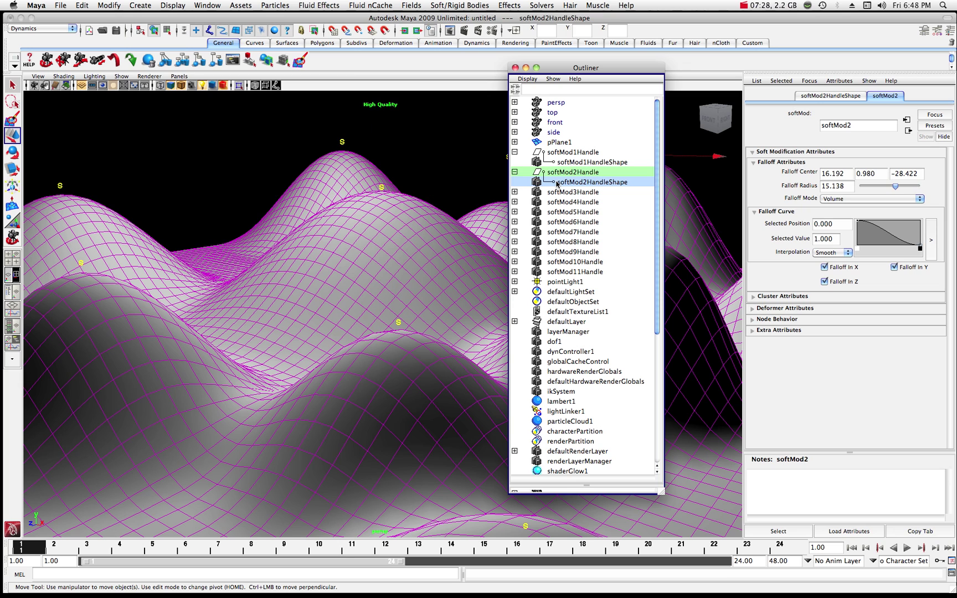
left_click_drag(606, 77, 855, 99)
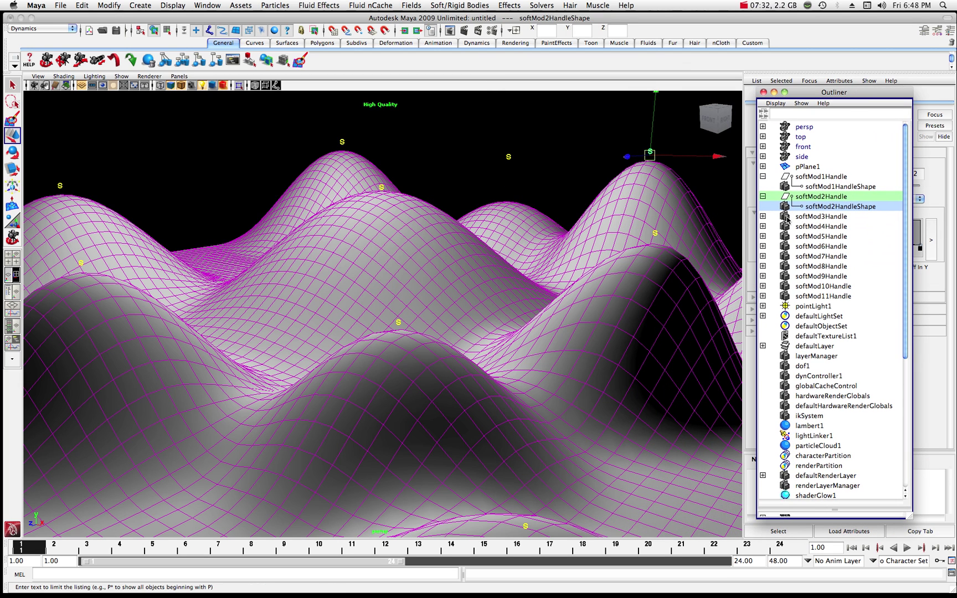
left_click(762, 216)
left_click(812, 226)
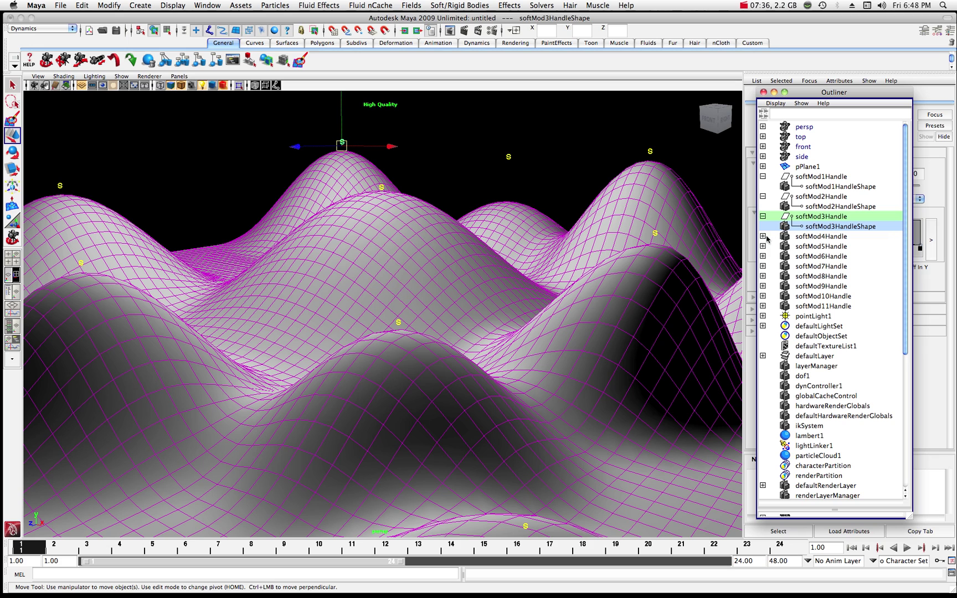
left_click(763, 235)
left_click(804, 237)
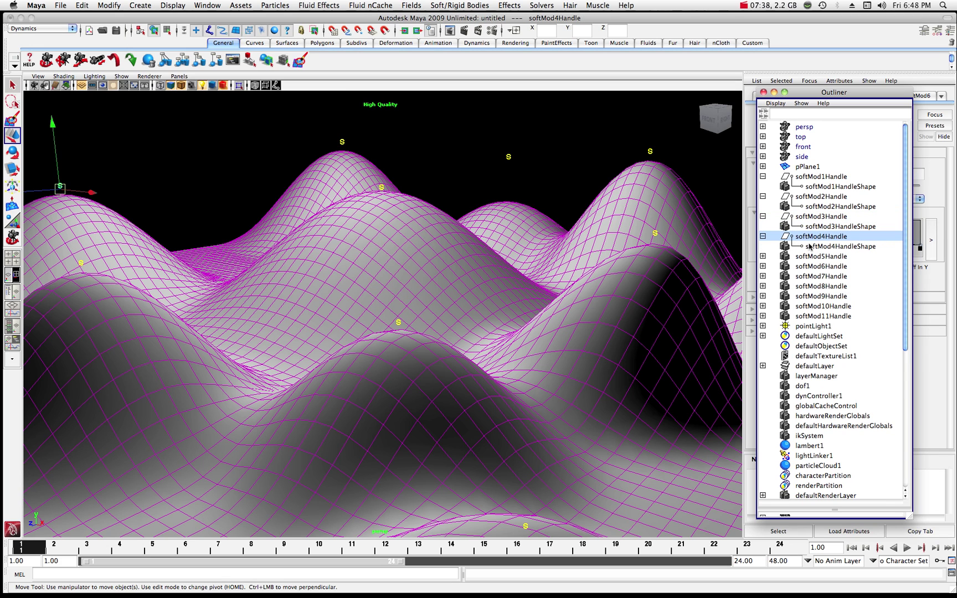
left_click(809, 247)
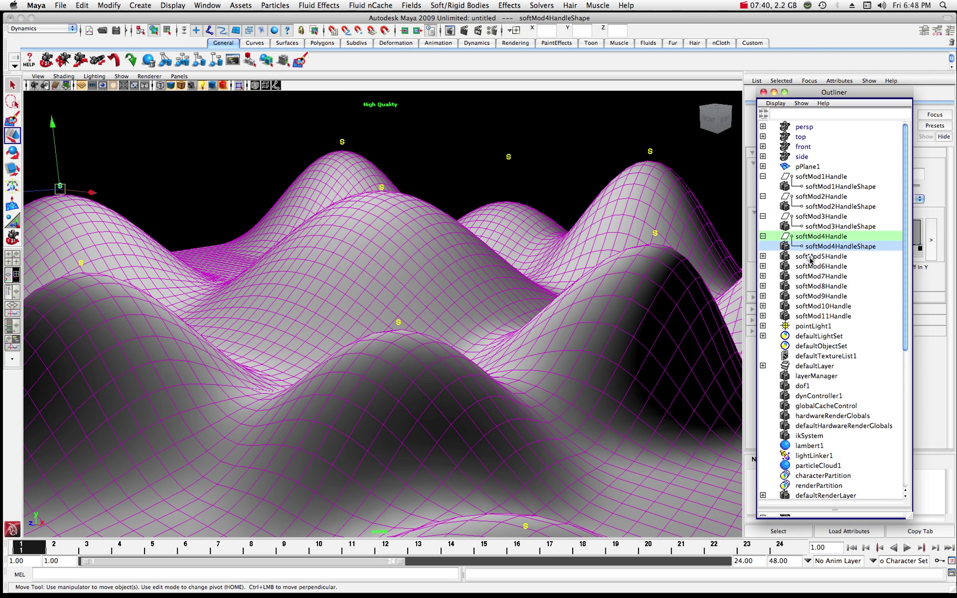
left_click(810, 258)
left_click(808, 267)
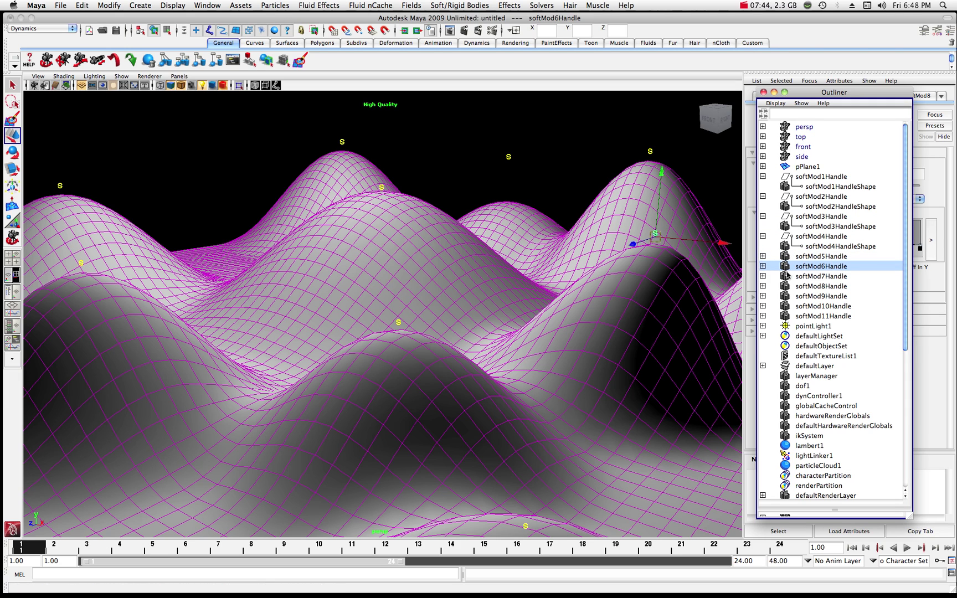
left_click(799, 277)
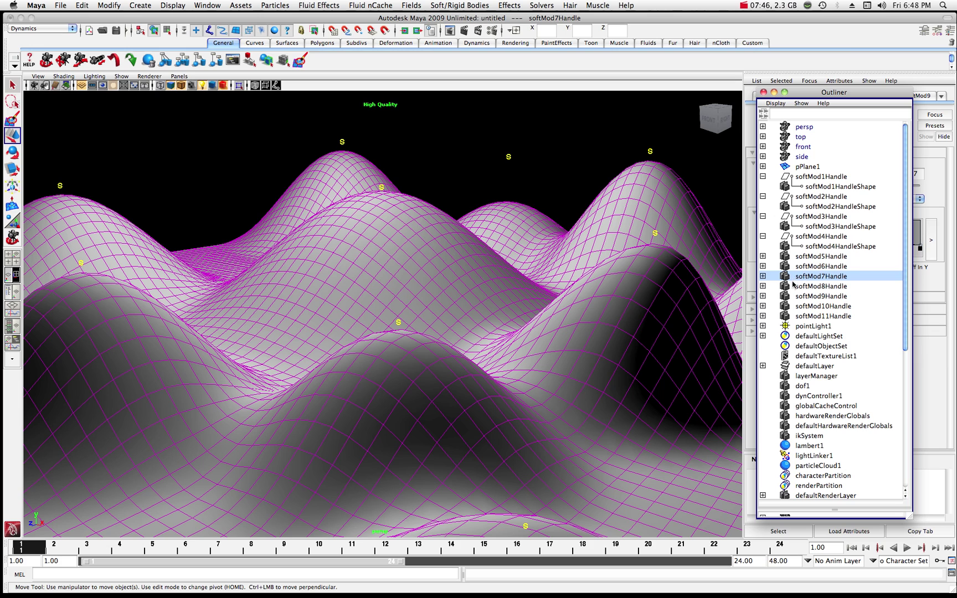
Step: Raise the eighth soft-modification handle slightly to lift its hill at the back, and put the Outliner away
left_click(795, 286)
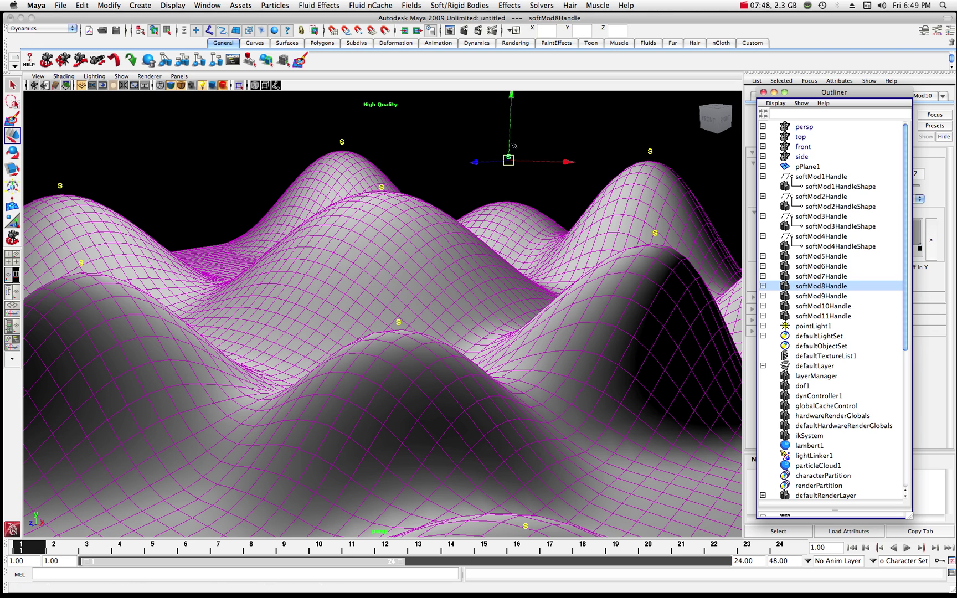
left_click_drag(513, 97, 512, 88)
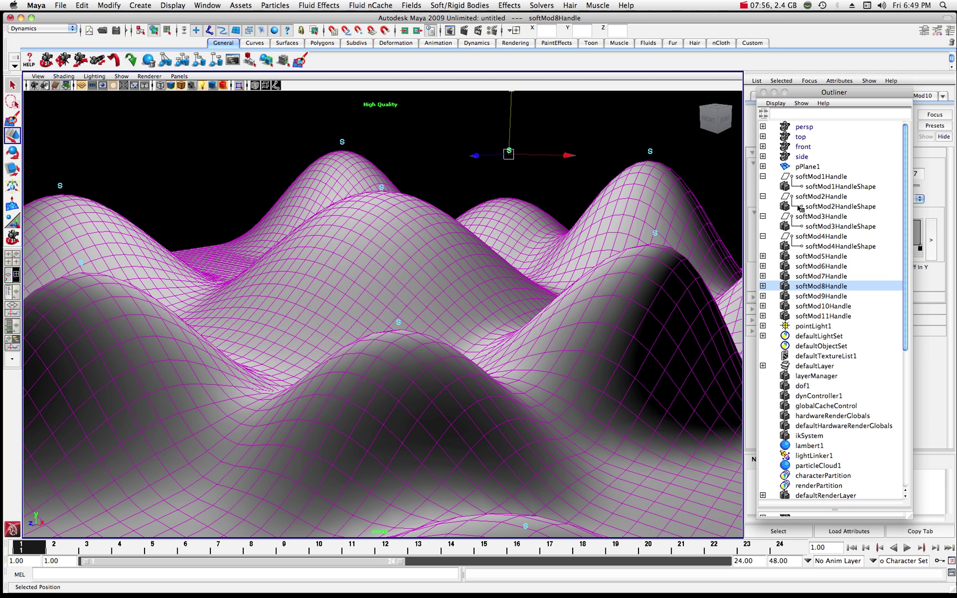
left_click(774, 93)
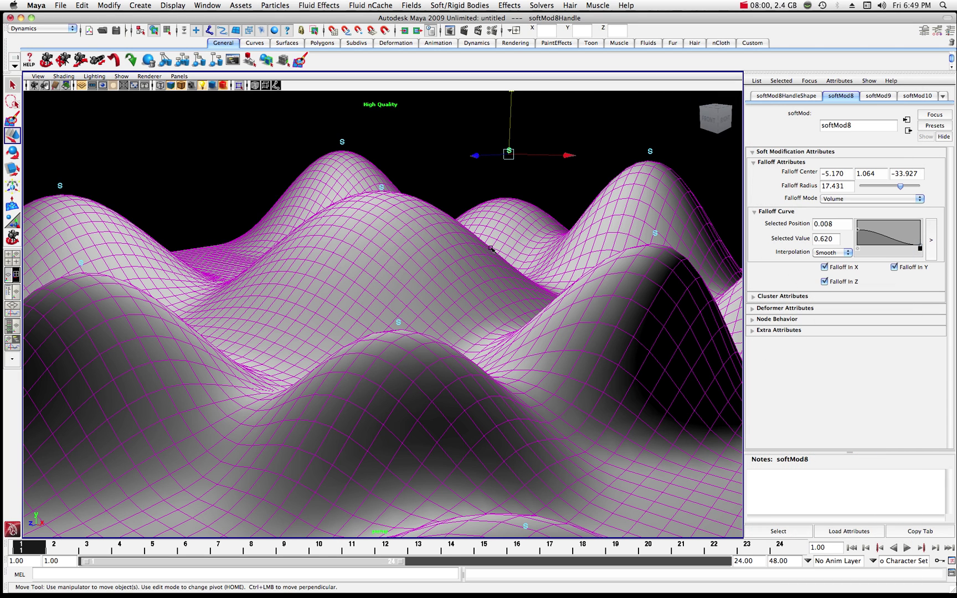
Step: Create a new Lambert material in the Hypershade and place it in an open spot of the work area
key("bracketleft")
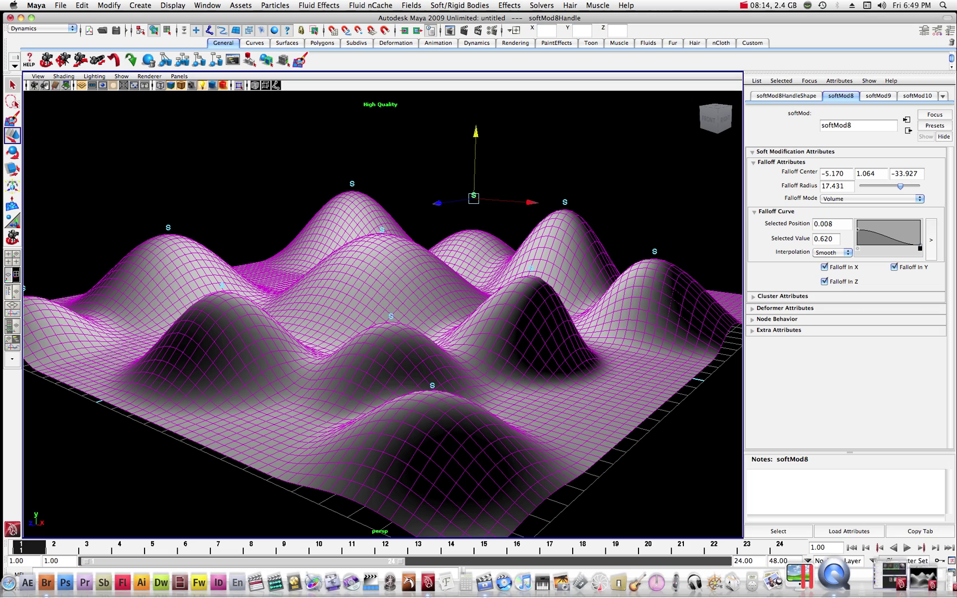
left_click(855, 591)
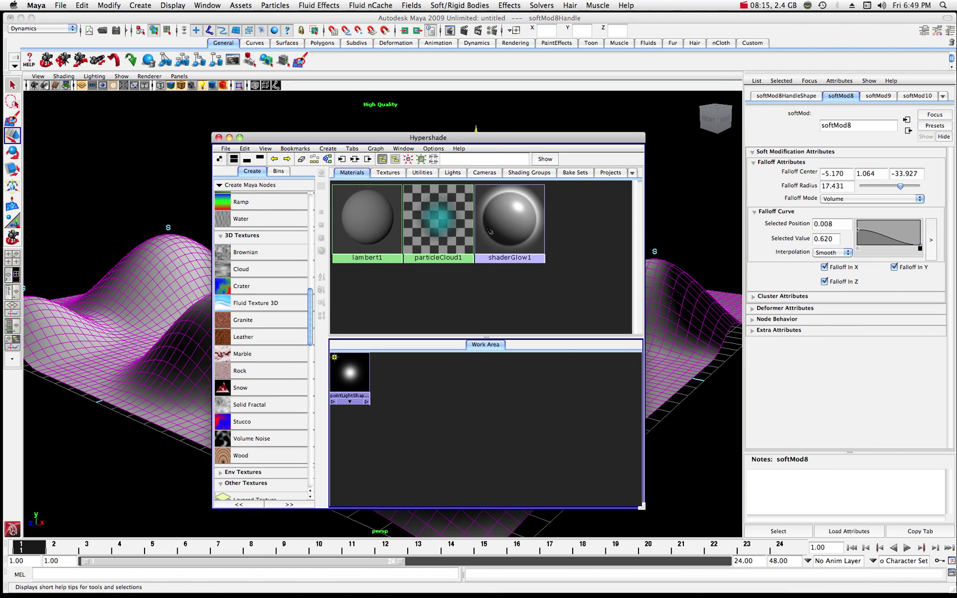
left_click_drag(494, 140, 570, 127)
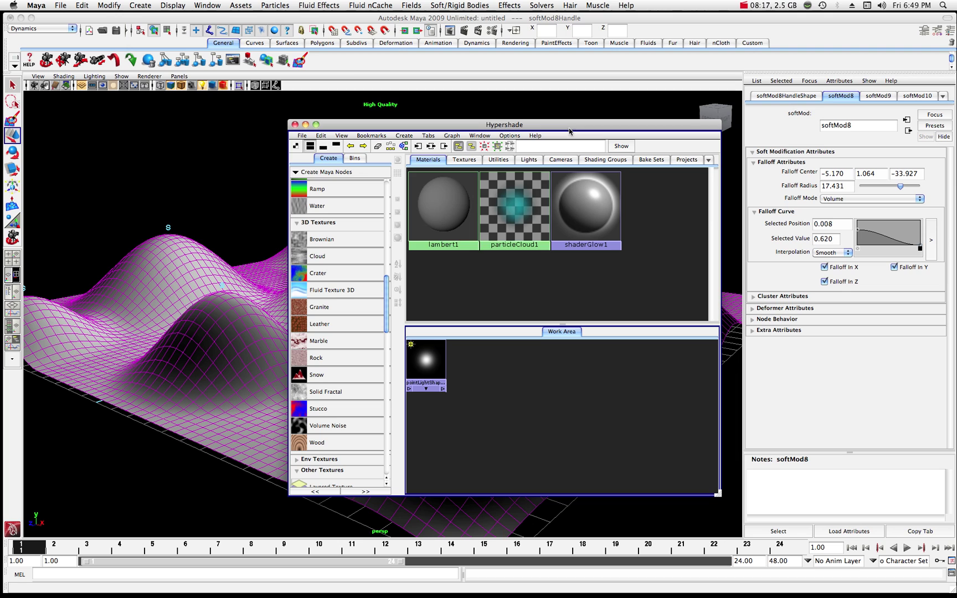
left_click_drag(388, 290, 383, 187)
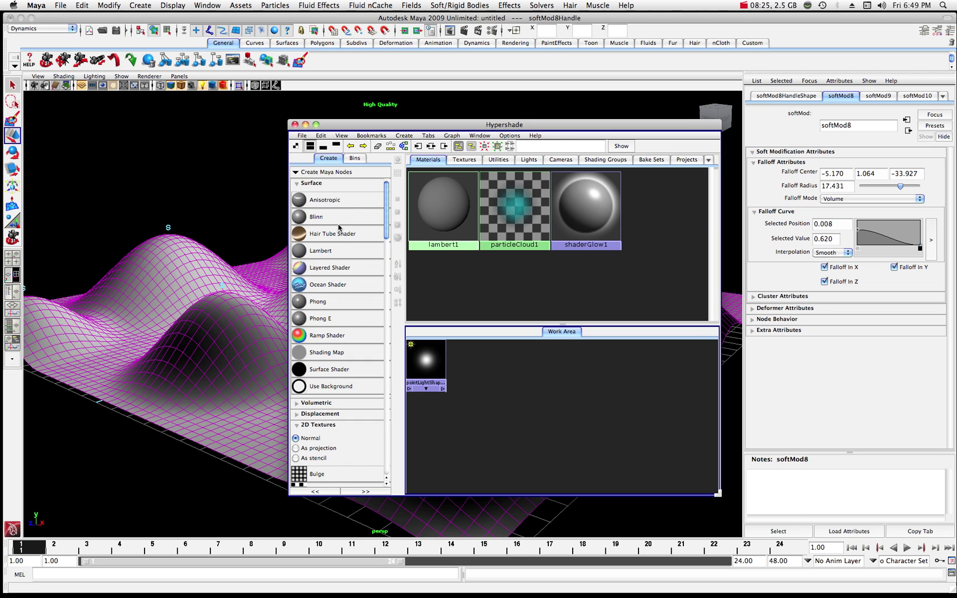
left_click(303, 251)
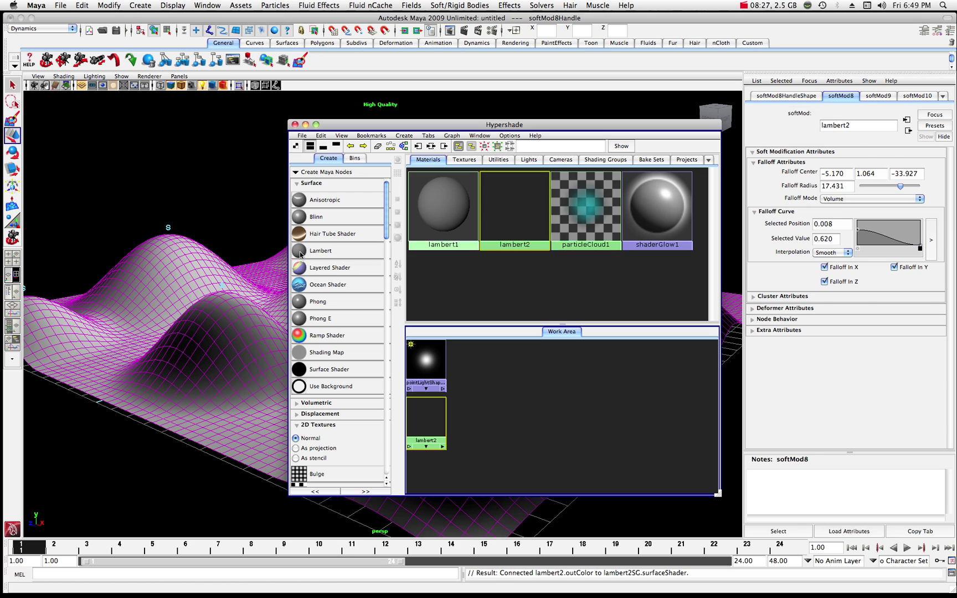
left_click_drag(425, 418, 613, 415)
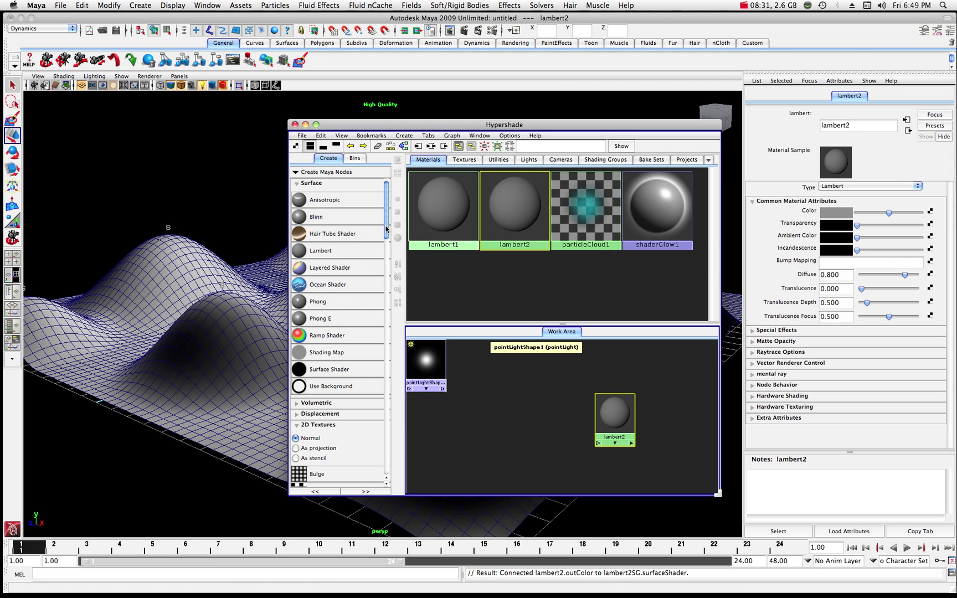
Step: Create a Solid Fractal 3D texture and arrange it with its placement node beside the new Lambert material in the work area
left_click_drag(386, 229, 390, 328)
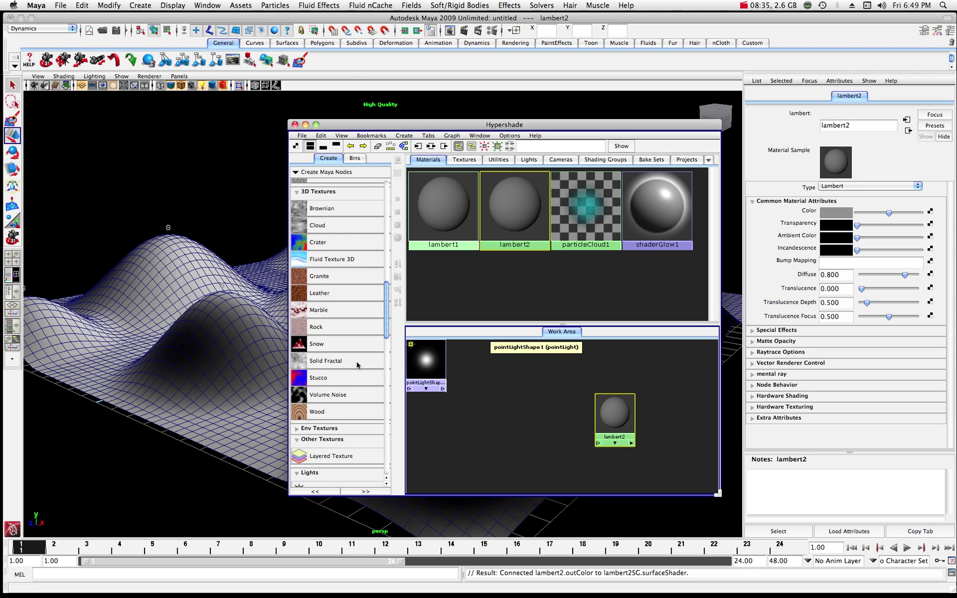
left_click(325, 361)
left_click_drag(432, 457, 567, 400)
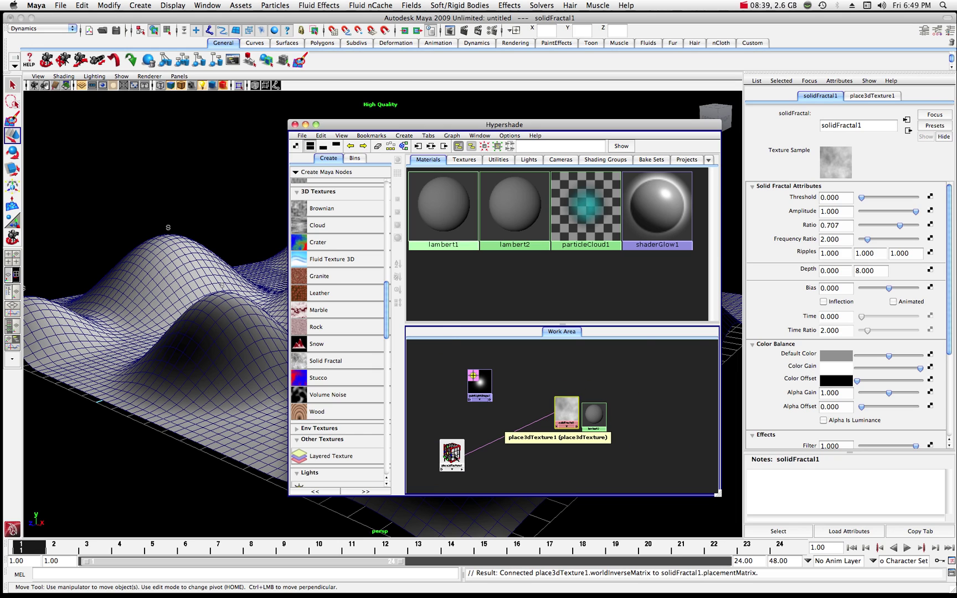
left_click_drag(449, 455, 531, 414)
Step: Connect the solid fractal texture to the bump map input of the new Lambert material
scroll(537, 413, "up", 8)
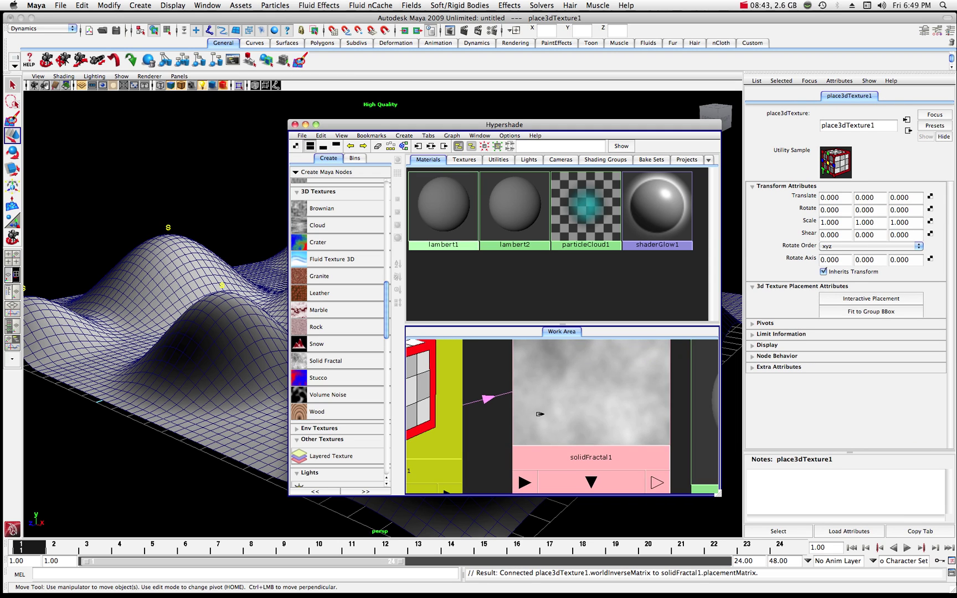
scroll(581, 402, "down", 3)
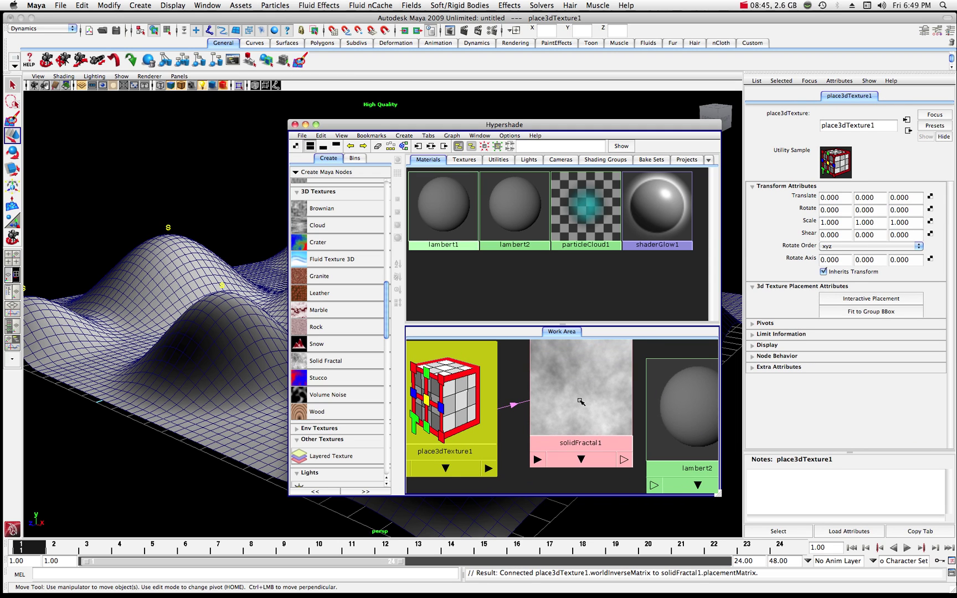
scroll(580, 402, "down", 2)
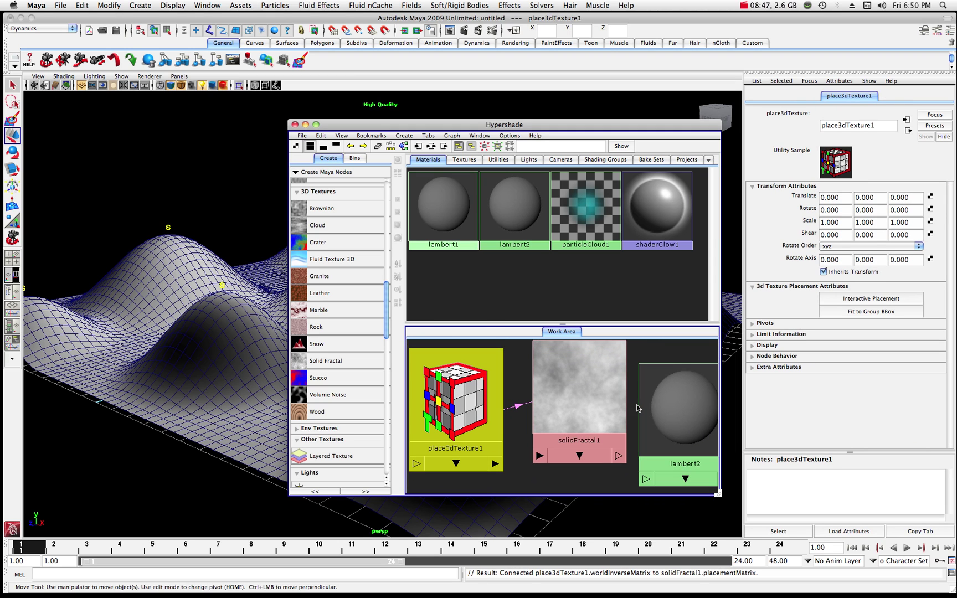
scroll(580, 397, "down", 3)
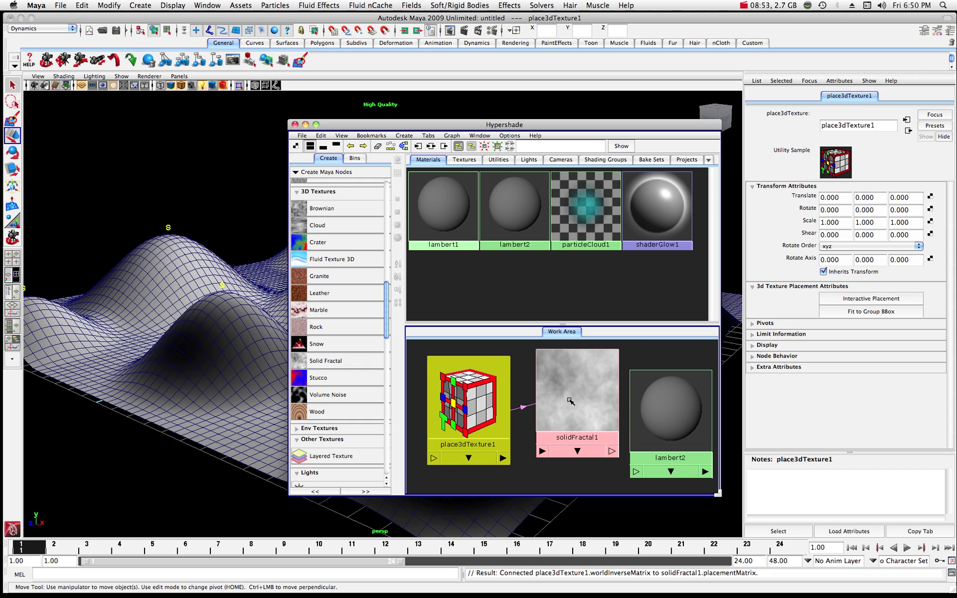
right_click(571, 395)
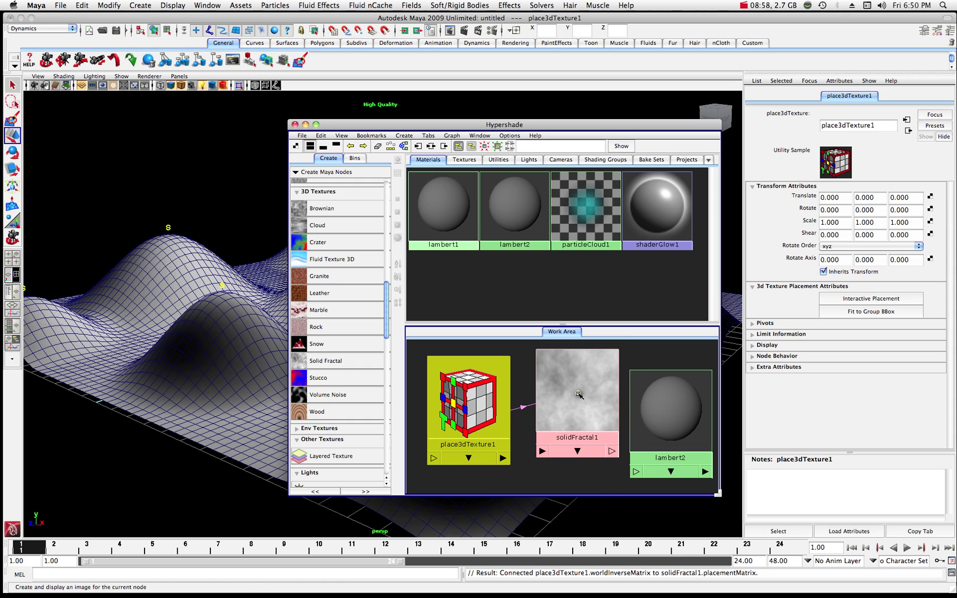
right_click(578, 394)
middle_click_drag(671, 410, 672, 411)
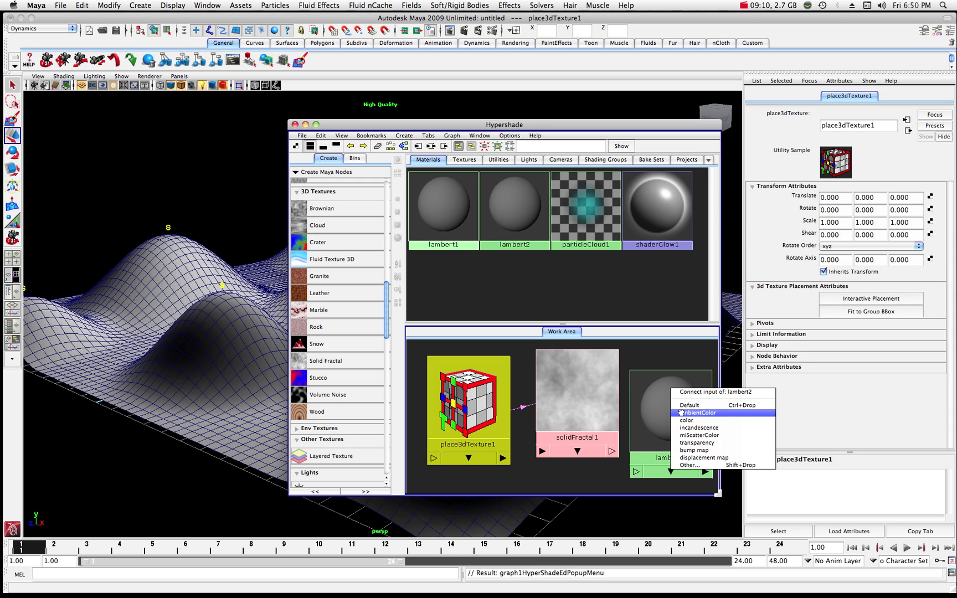
left_click(709, 450)
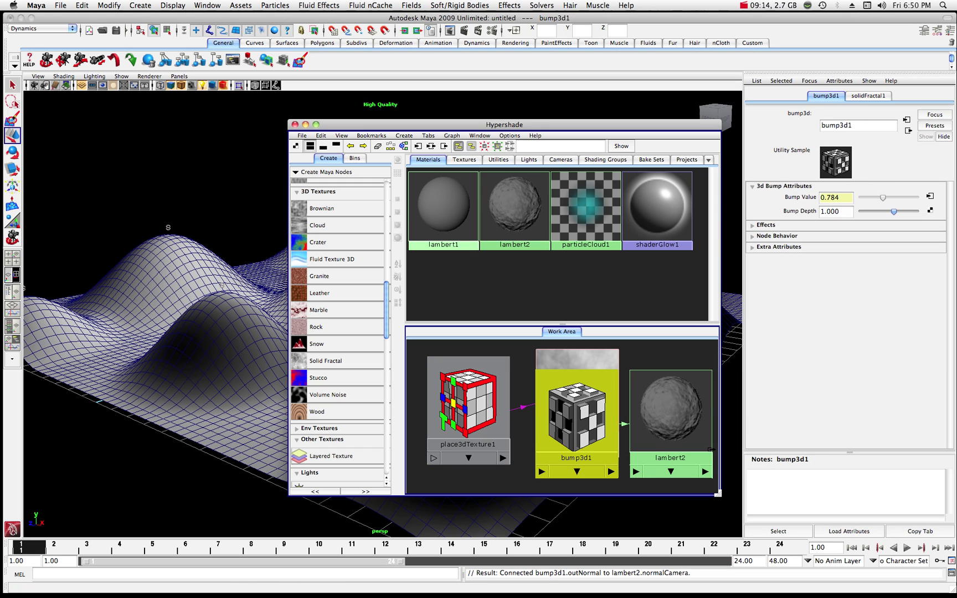
Step: Spread out the Lambert material and 3D bump nodes so the shading network forms a row without overlaps
left_click(682, 392)
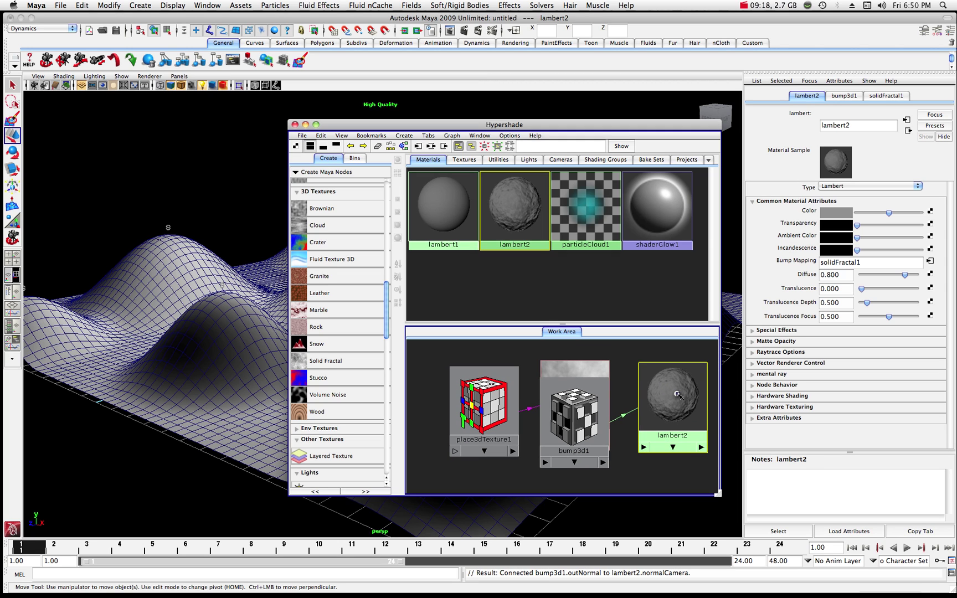
left_click_drag(589, 398, 638, 387)
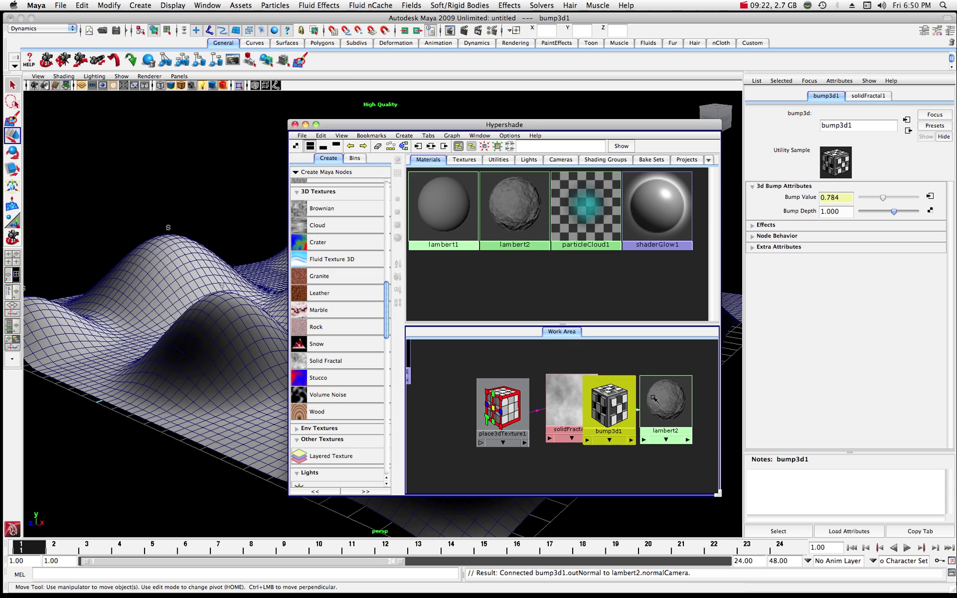
left_click(680, 398)
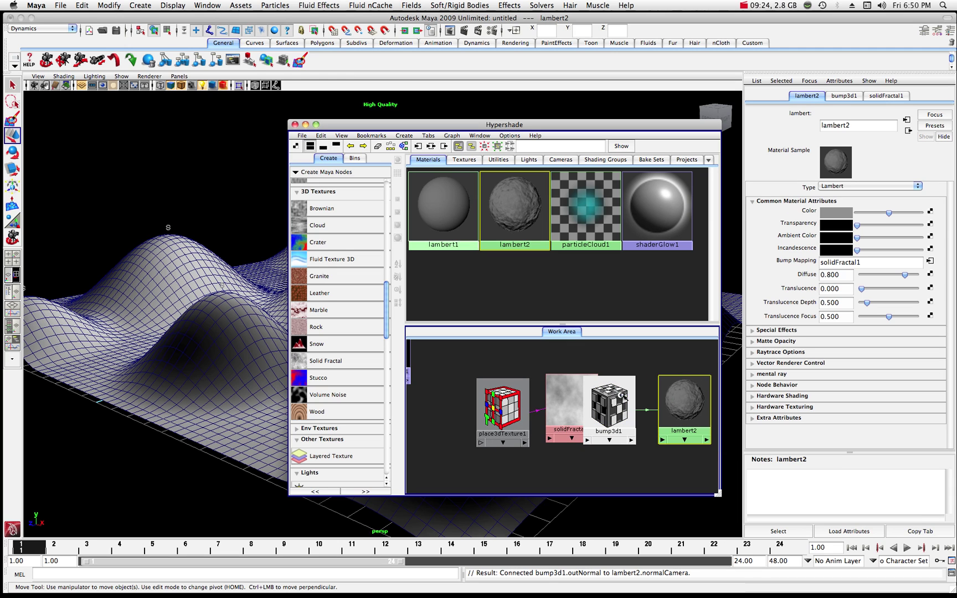
left_click_drag(619, 398, 637, 394)
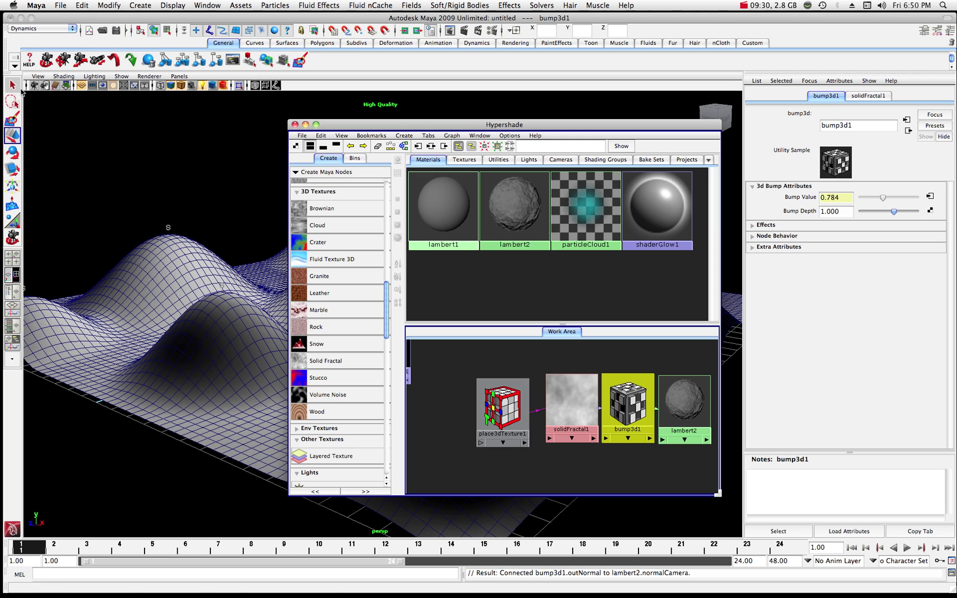
Step: Assign the bump-mapped Lambert material to the hilly plane and turn on textured display in the perspective view
left_click(19, 89)
left_click(181, 282)
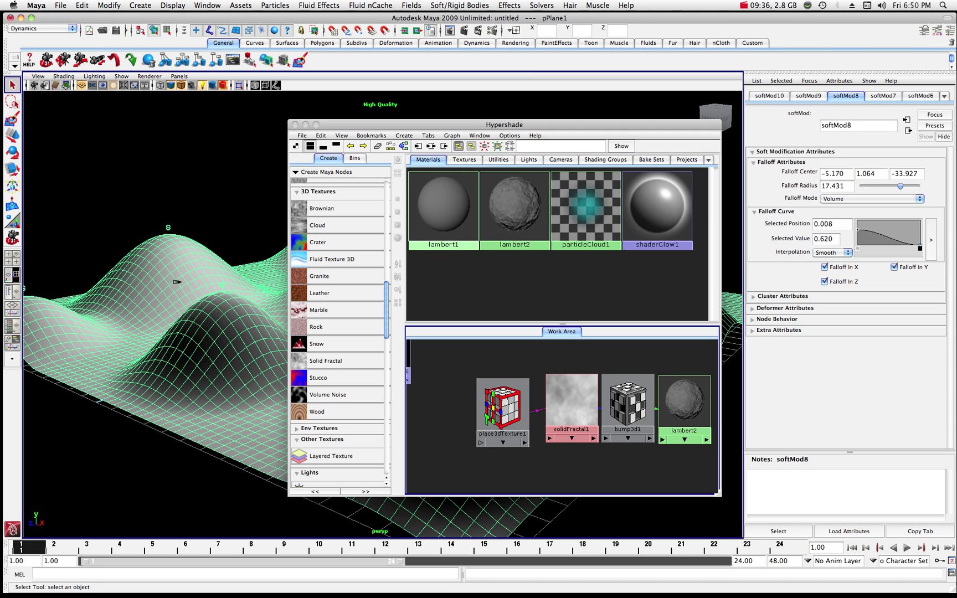
left_click(685, 404)
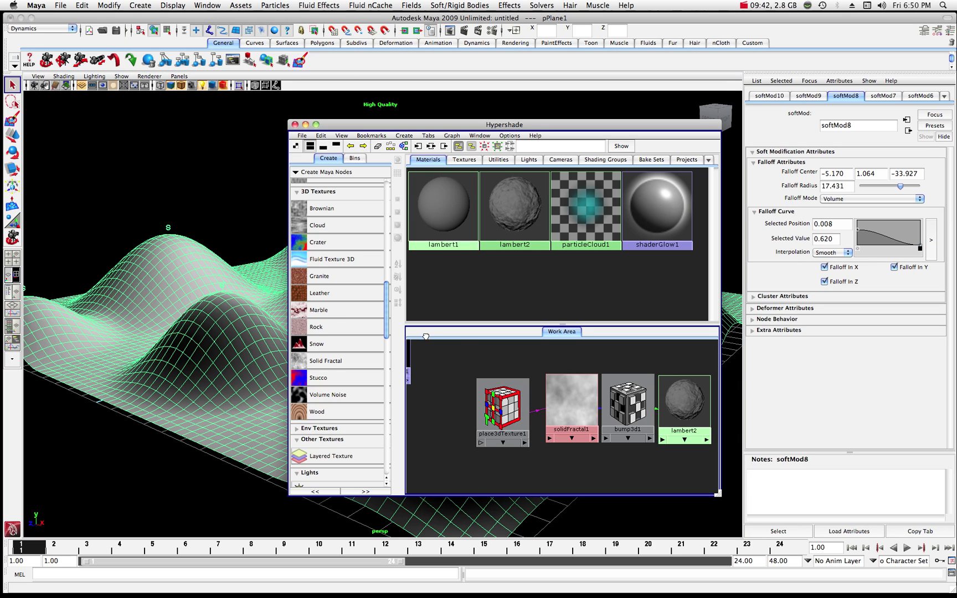
middle_click_drag(208, 333, 209, 336)
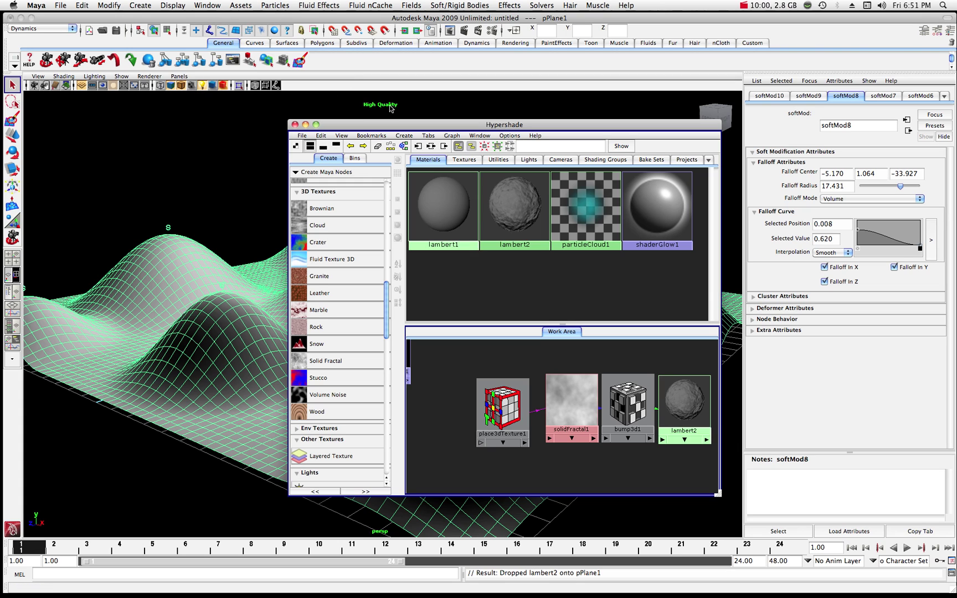
left_click(193, 87)
left_click(192, 85)
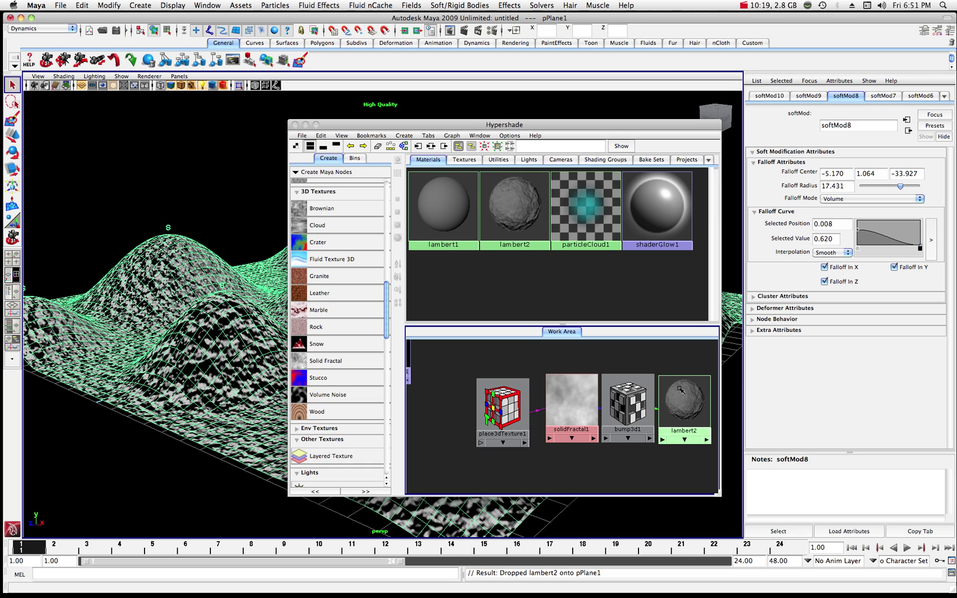
Step: Set the Lambert material's color to a muted brown with hue 24.29, saturation 0.328 and value 0.500
left_click(686, 401)
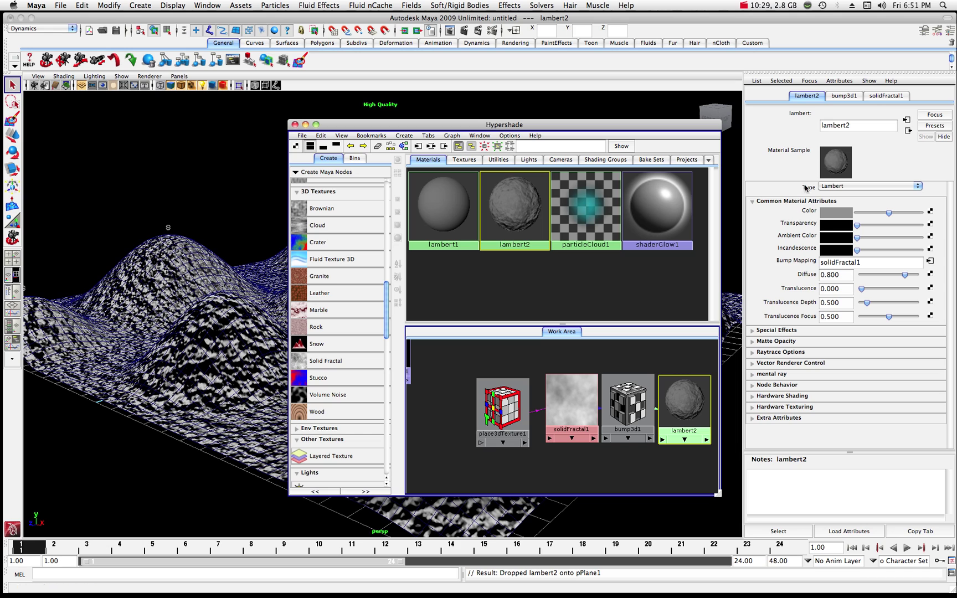
left_click(835, 213)
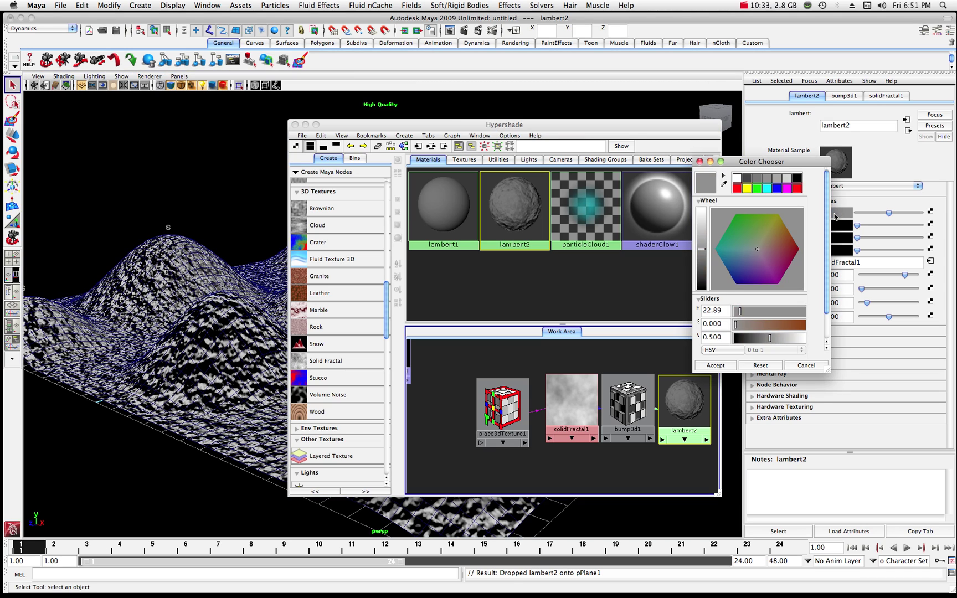
left_click(767, 244)
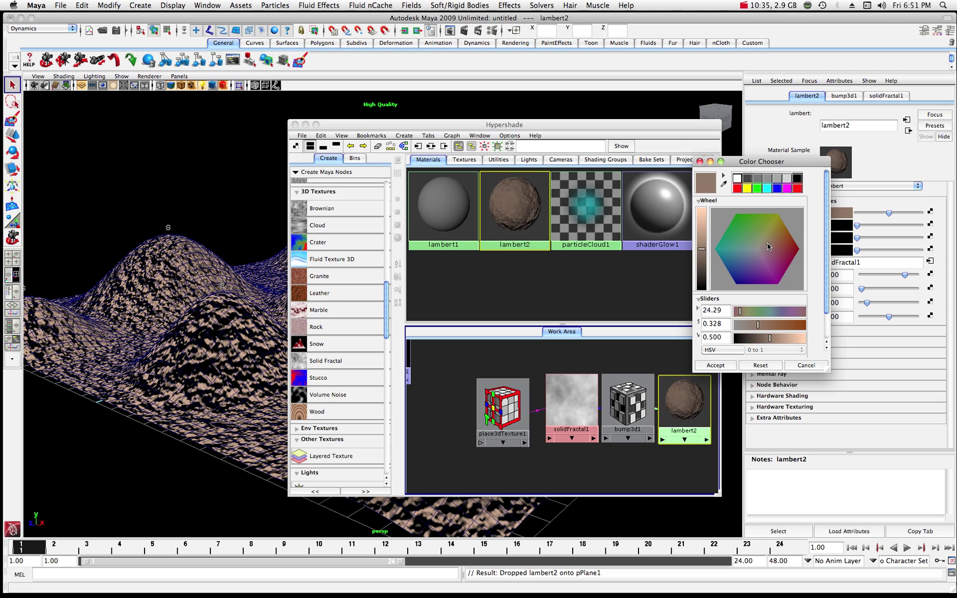
left_click(718, 366)
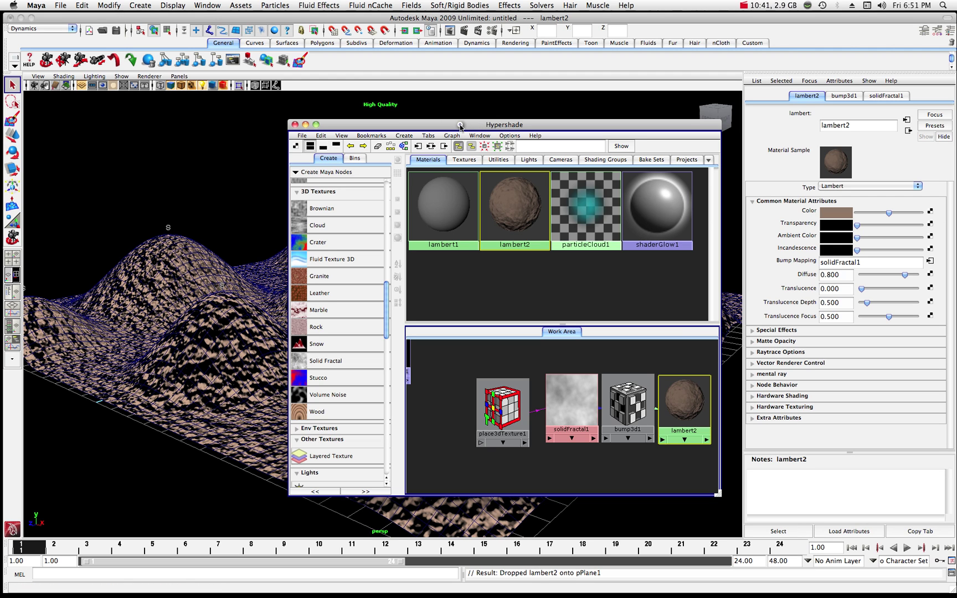
Step: Move the Hypershade out of the way, re-render the hills from closer up to check the ground material, and minimize the Render View
left_click_drag(459, 127, 956, 89)
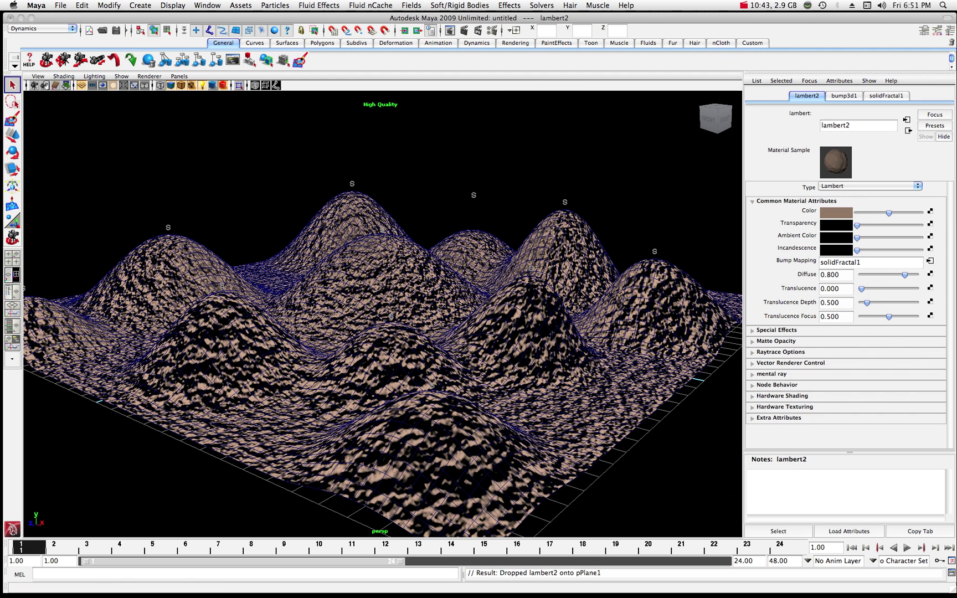
mouse_move(443, 211)
left_mouse_down("alt")
mouse_move(440, 200)
mouse_move(439, 209)
left_mouse_up("alt")
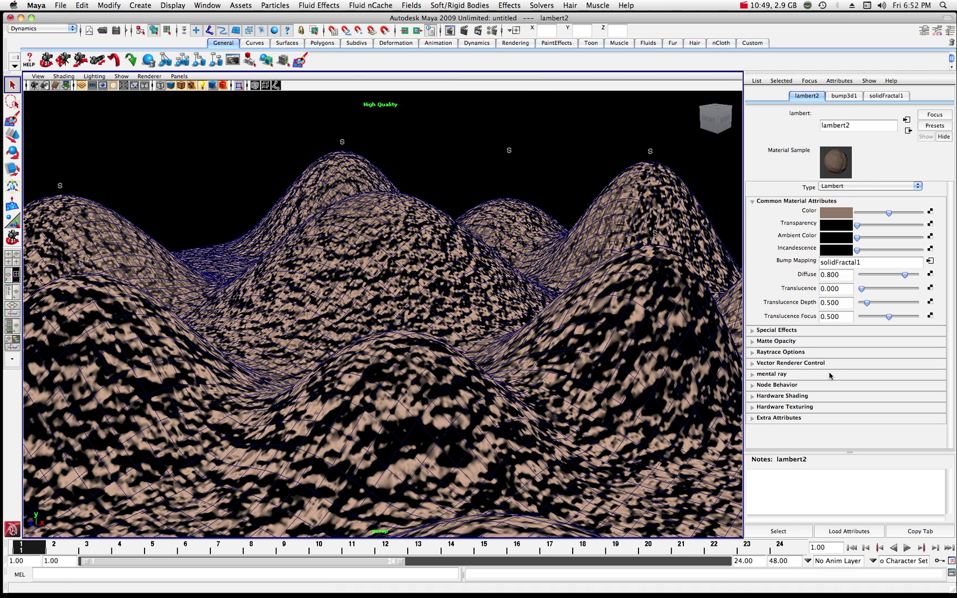
left_click(891, 581)
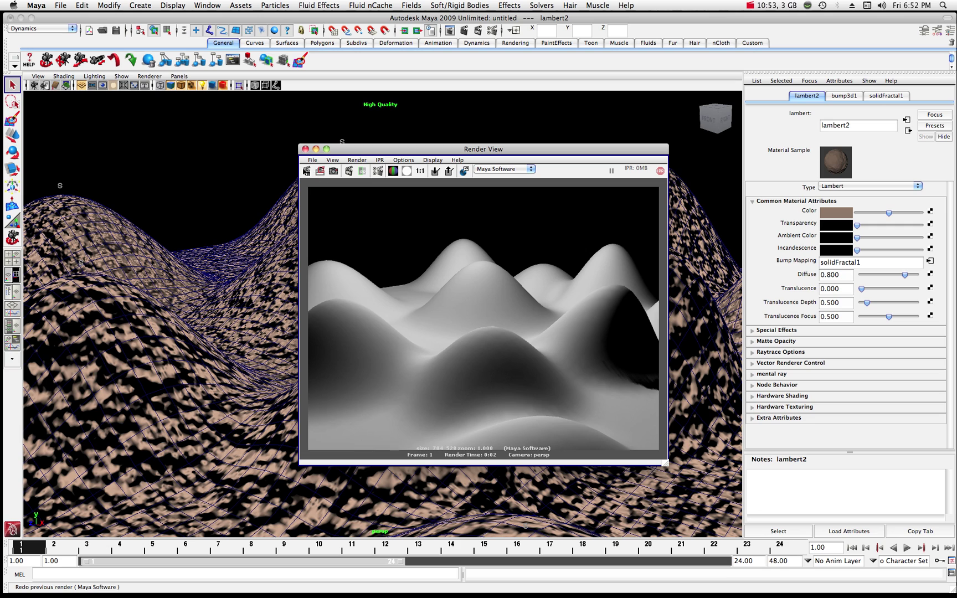
left_click(307, 171)
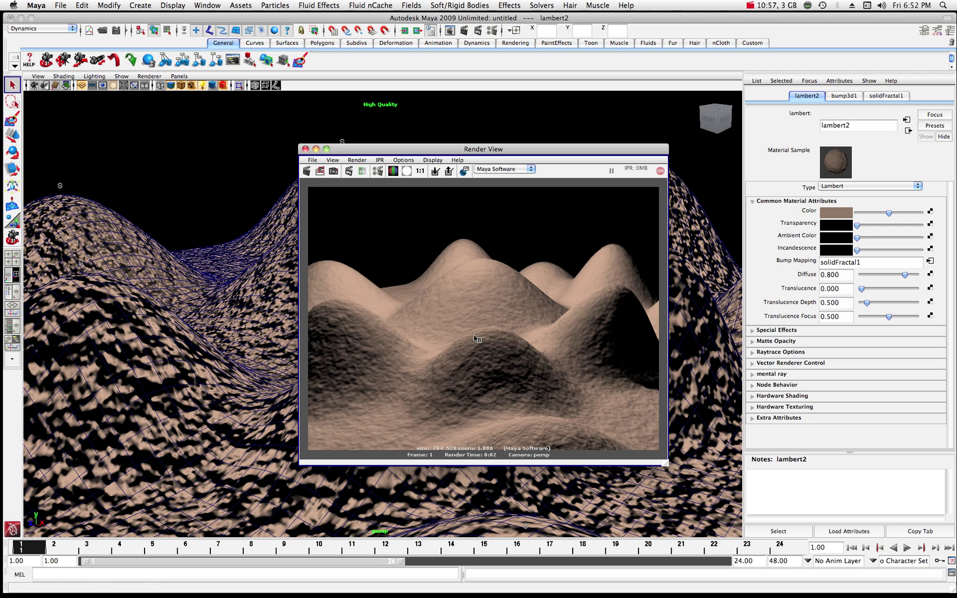
left_click(316, 149)
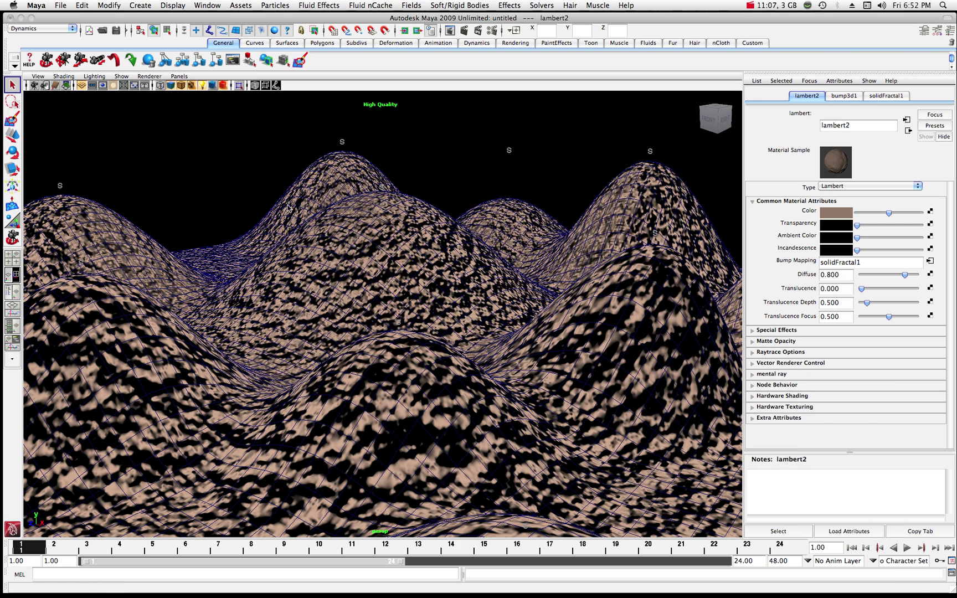
Step: Paint one grass clump with the Paint Effects grass brush in the valley in front of the central hill
scroll(287, 208, "down", 3)
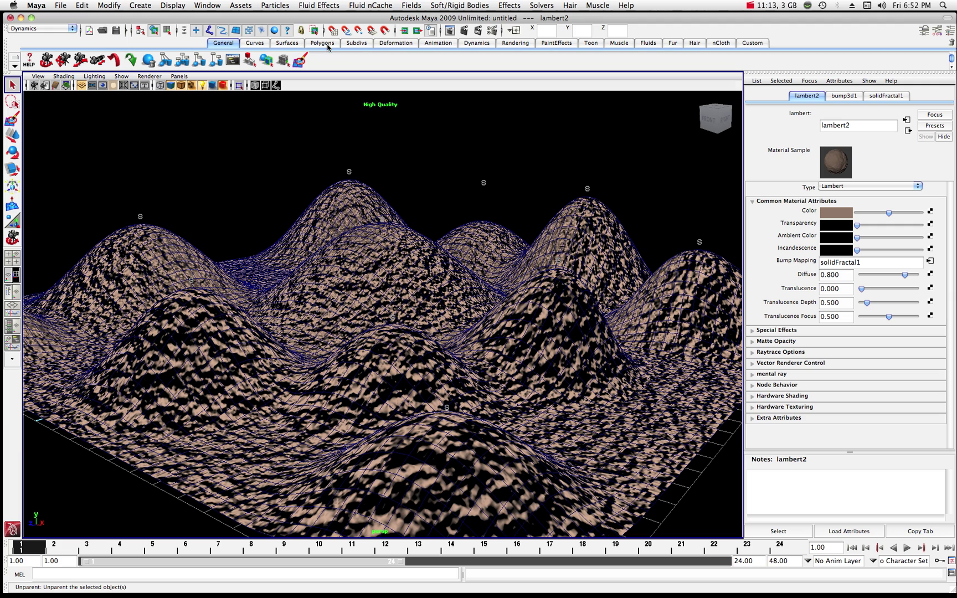
left_click(557, 42)
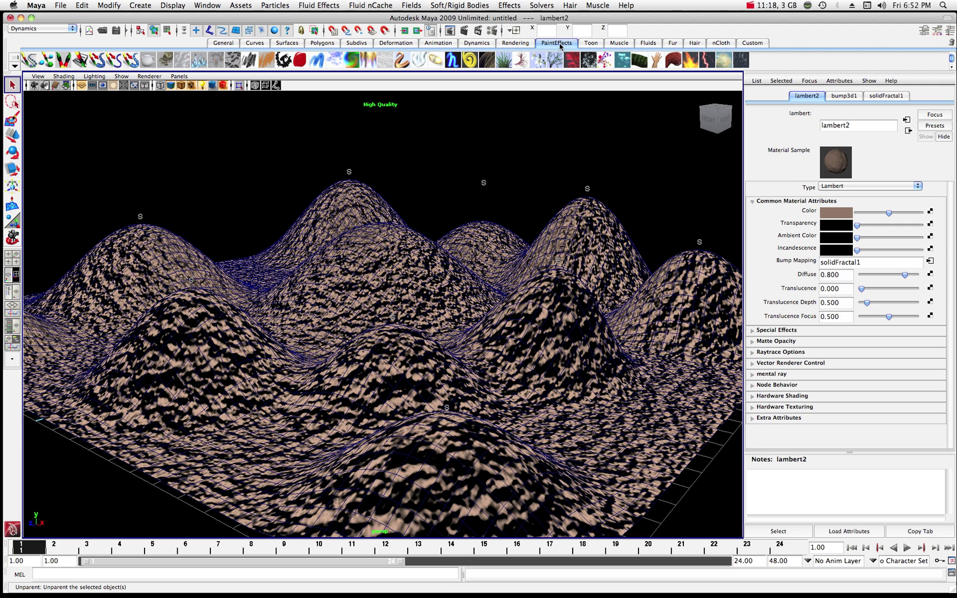
left_click(504, 63)
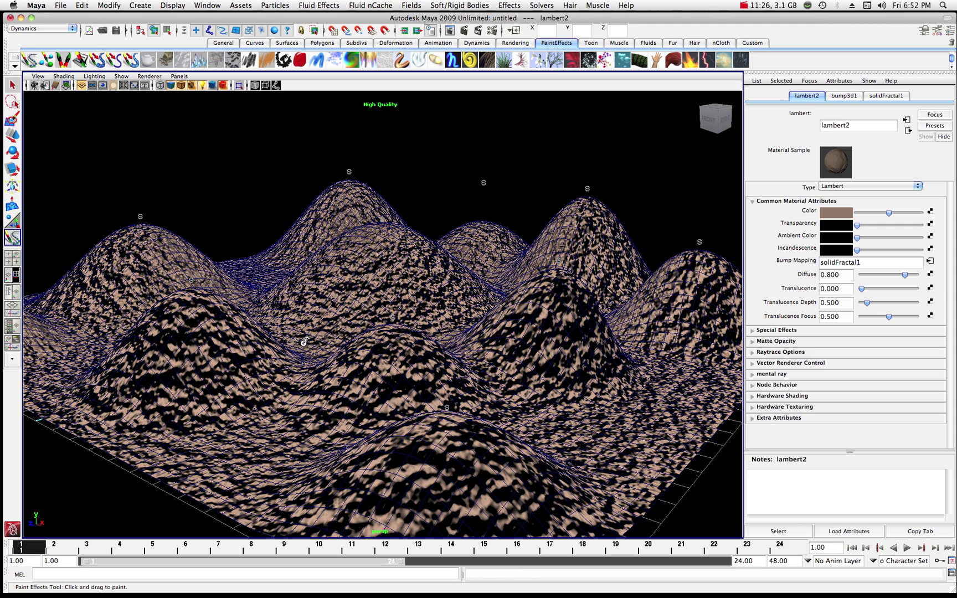
left_click(338, 336)
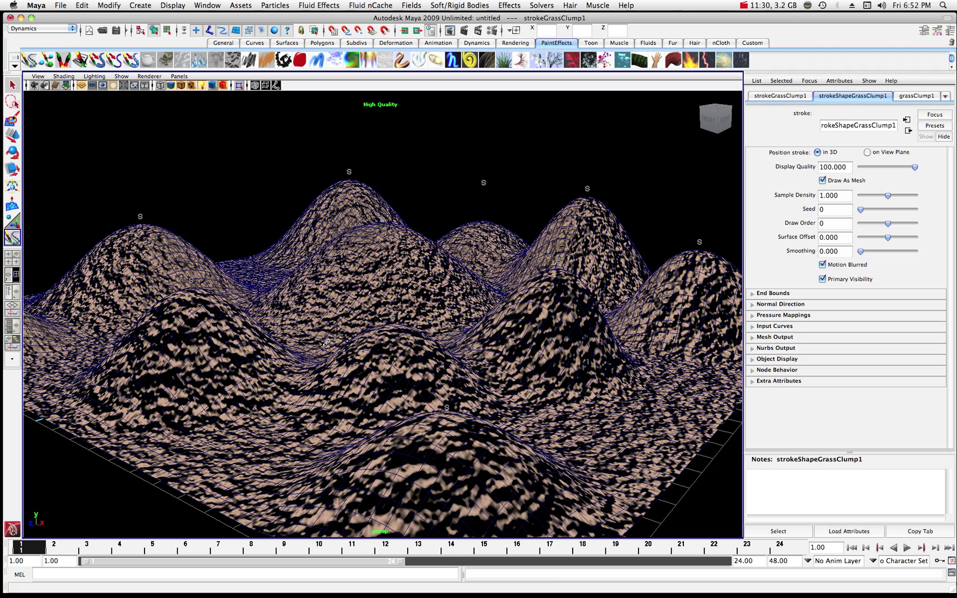
Step: Enlarge the painted grass clump by setting its brush's Global Scale to 9.725
scroll(335, 339, "up", 5)
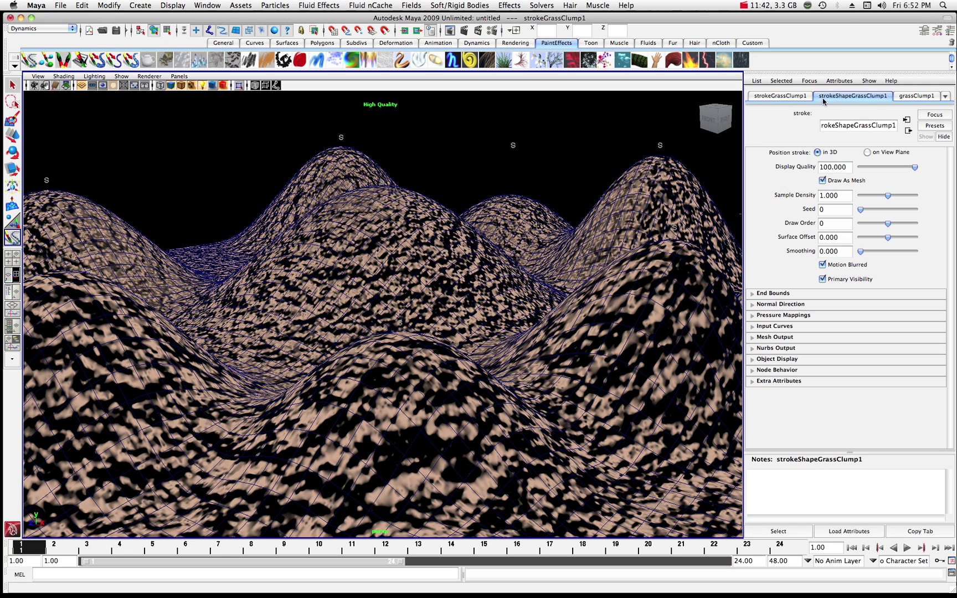
left_click(917, 97)
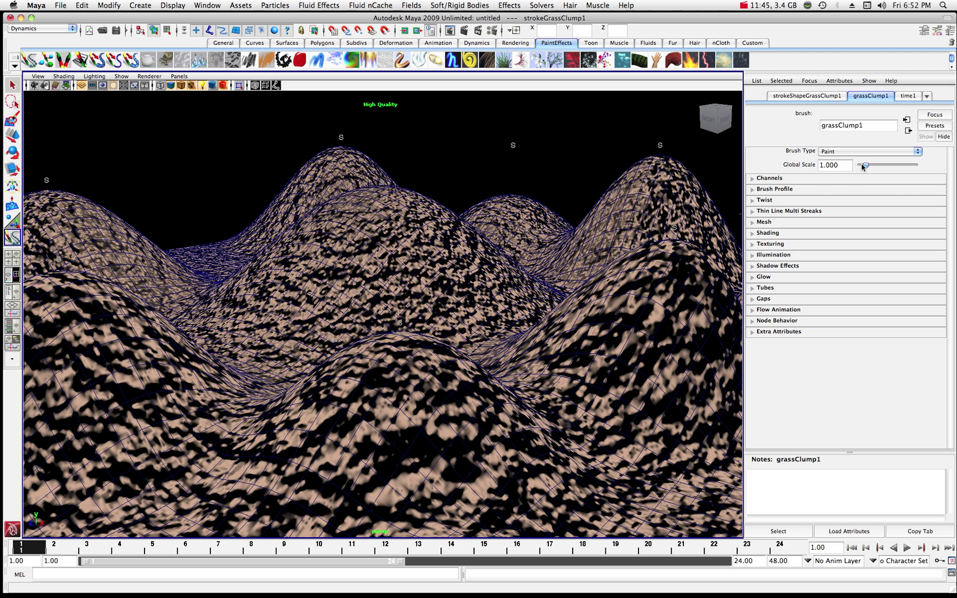
left_click_drag(866, 168, 914, 170)
scroll(367, 231, "up", 3)
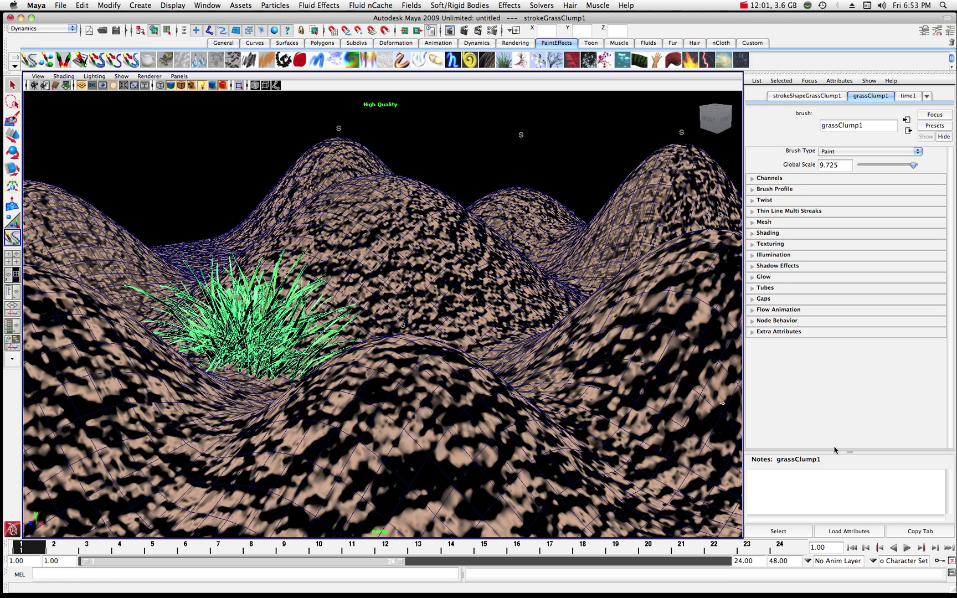
Step: Restore the Render View, render the hills with the enlarged grass clump, and render again after the point light adjustment
mouse_move(895, 579)
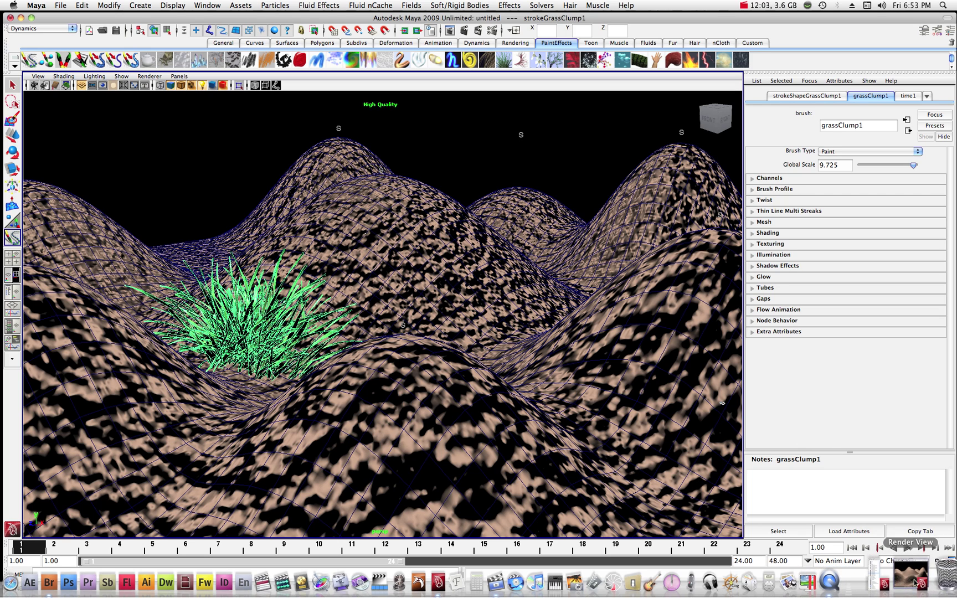
left_click(933, 577)
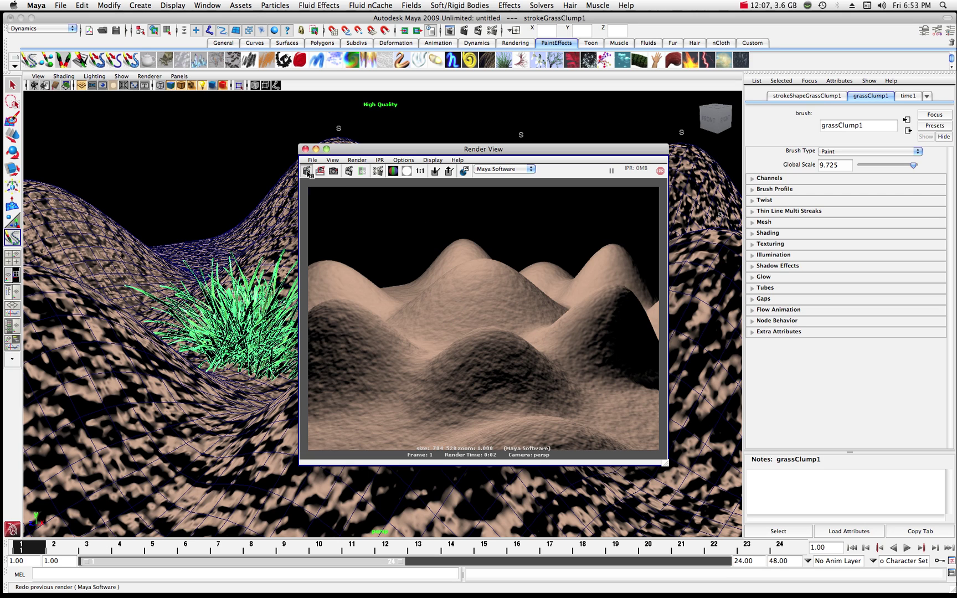
left_click(307, 172)
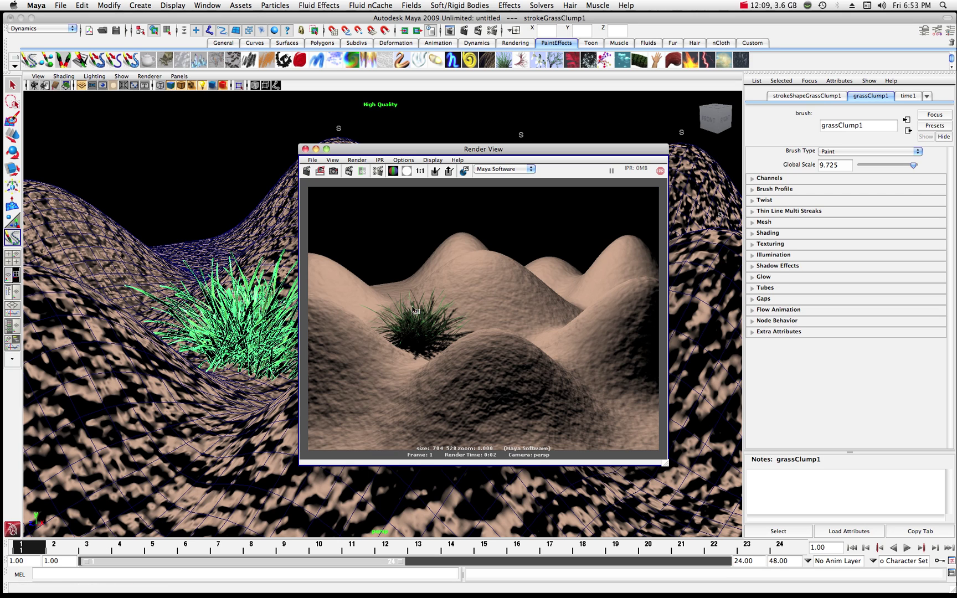
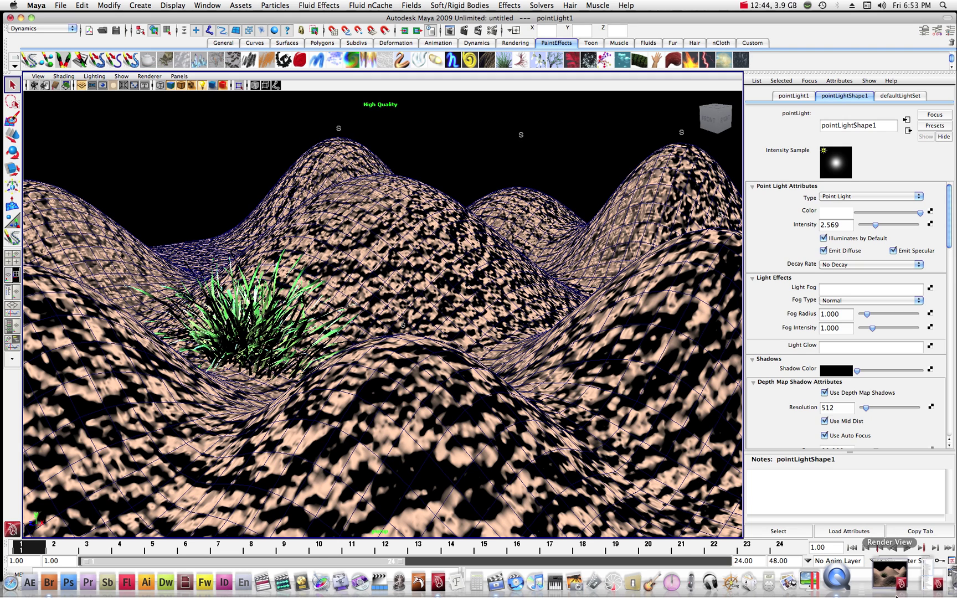
left_click(896, 583)
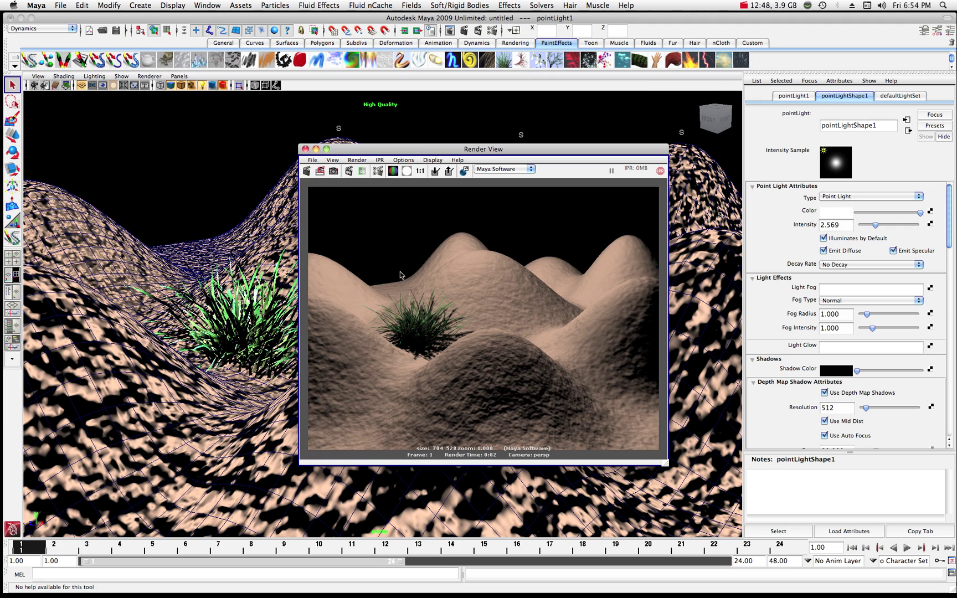
left_click(307, 171)
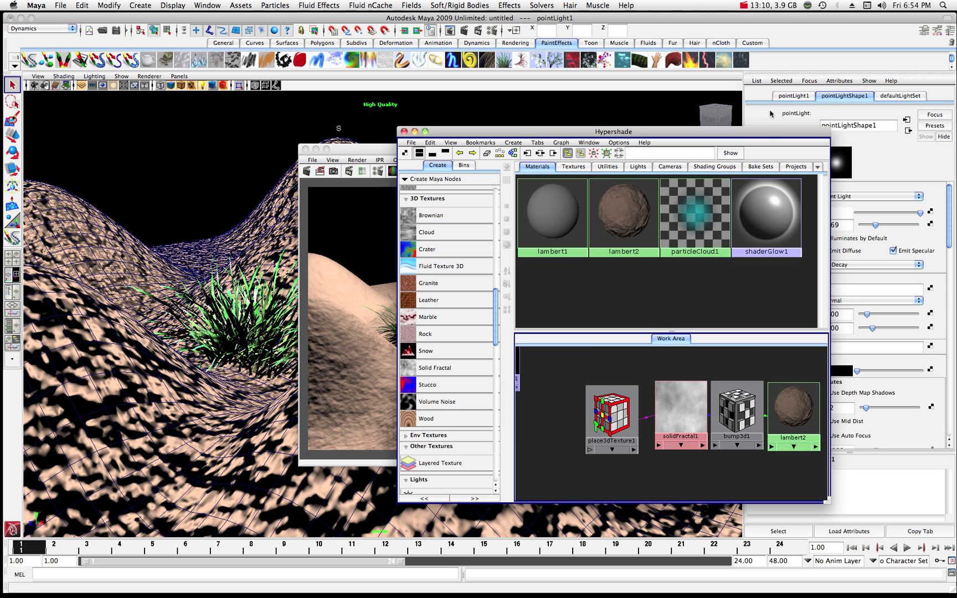
Step: Lower the Lambert ground material's Diffuse to 0.661, move the Hypershade out of the way and re-render the scene
left_click_drag(769, 132, 660, 131)
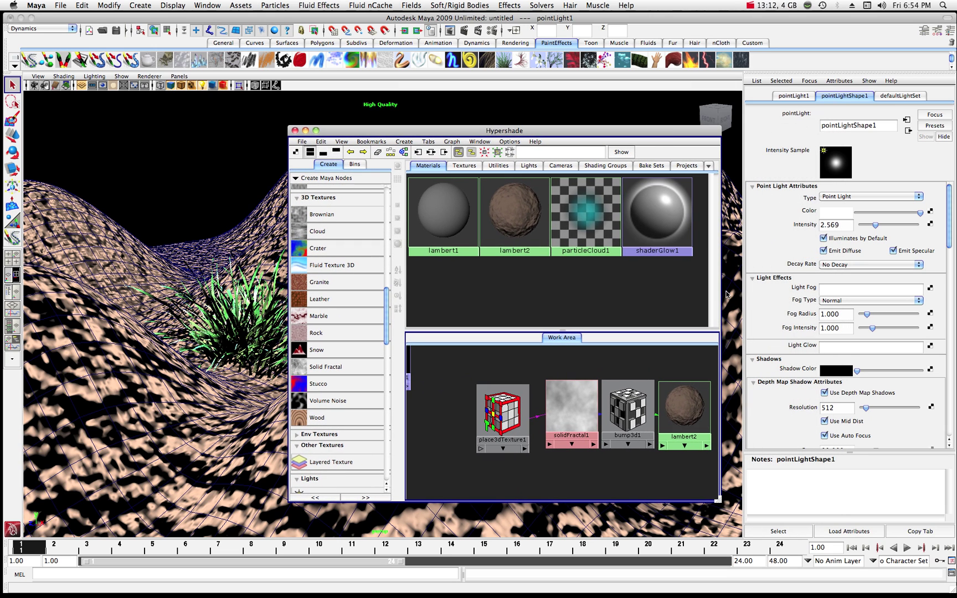
left_click(680, 408)
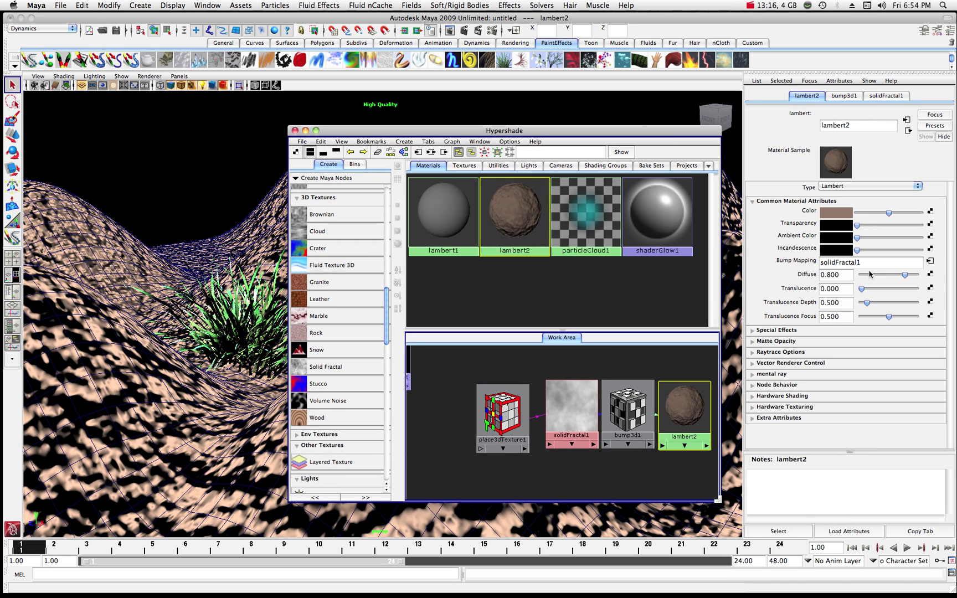
left_click_drag(907, 278, 897, 277)
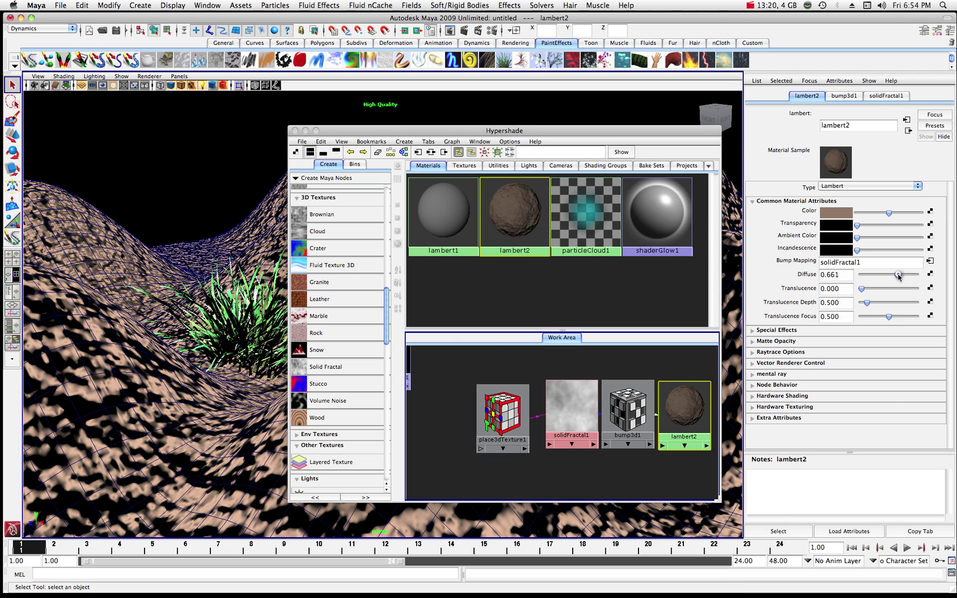
left_click_drag(445, 134, 956, 133)
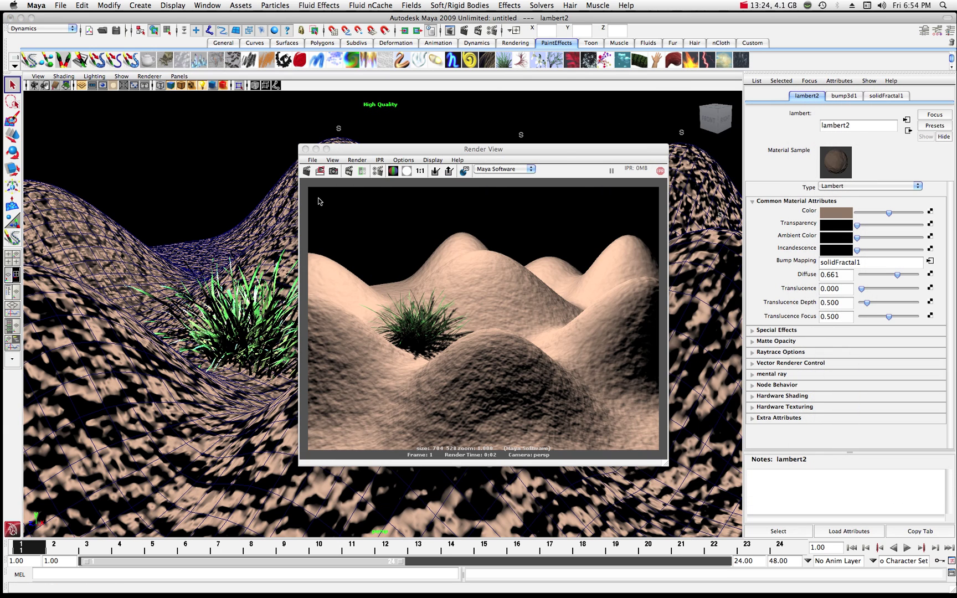
left_click(308, 172)
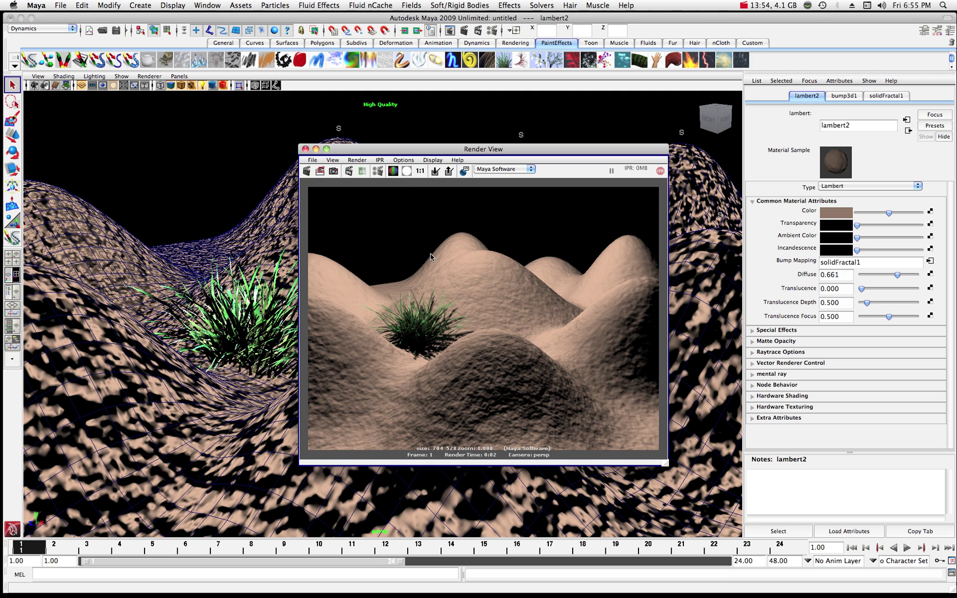
Step: Move the Render View aside and examine the hills and grass clump up close, from farther away and from other angles with the Tumble Tool
left_click_drag(388, 150, 811, 137)
left_click(430, 204)
left_click_drag(431, 203, 425, 232, "alt")
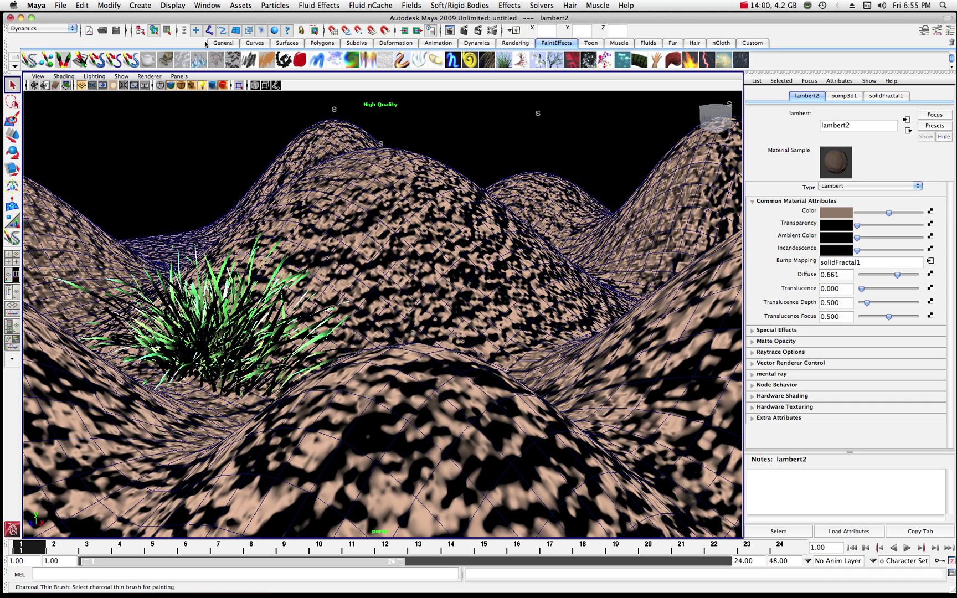
left_click(223, 43)
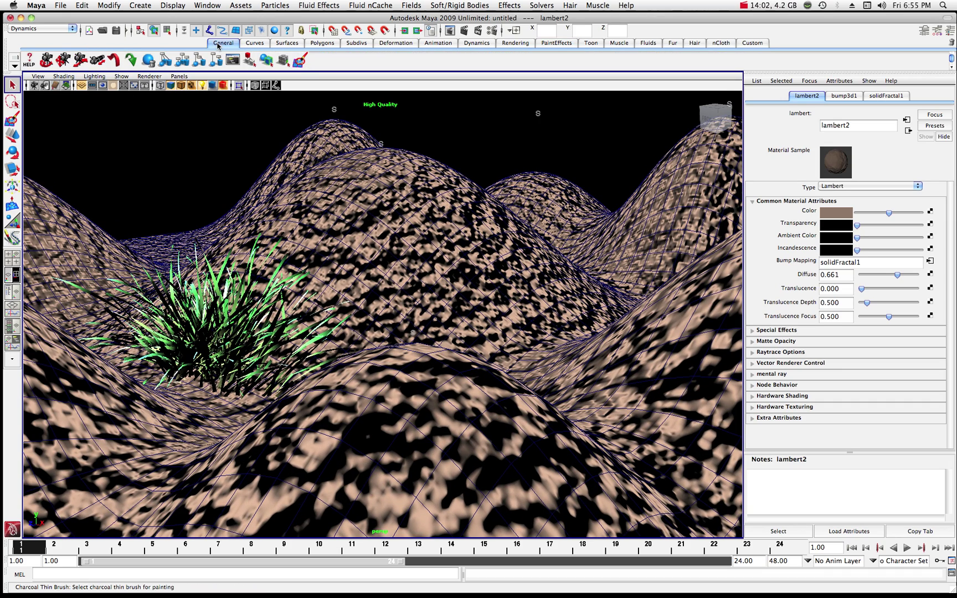
left_click(47, 61)
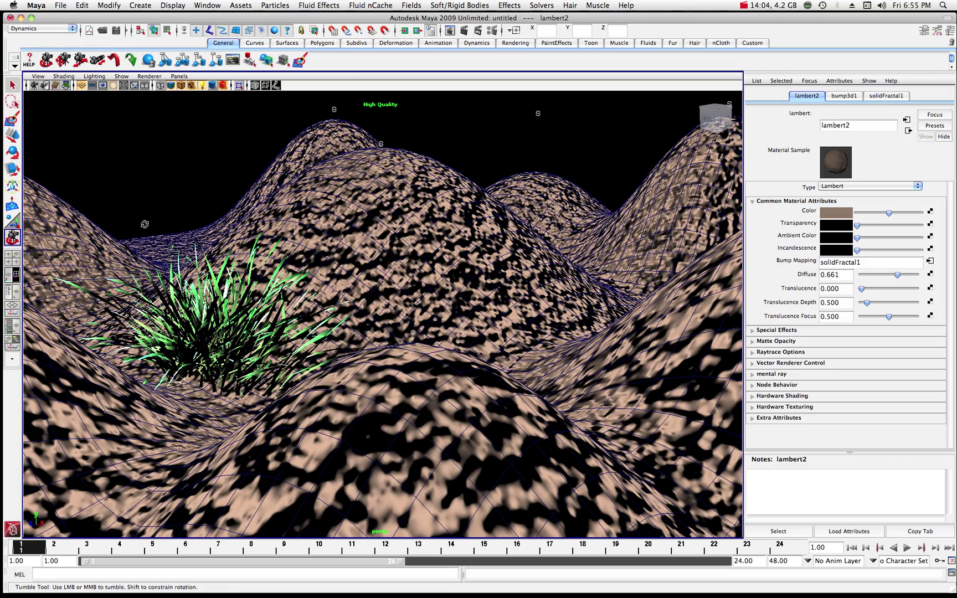
left_click_drag(144, 223, 207, 252)
scroll(172, 223, "up", 5)
scroll(241, 254, "up", 5)
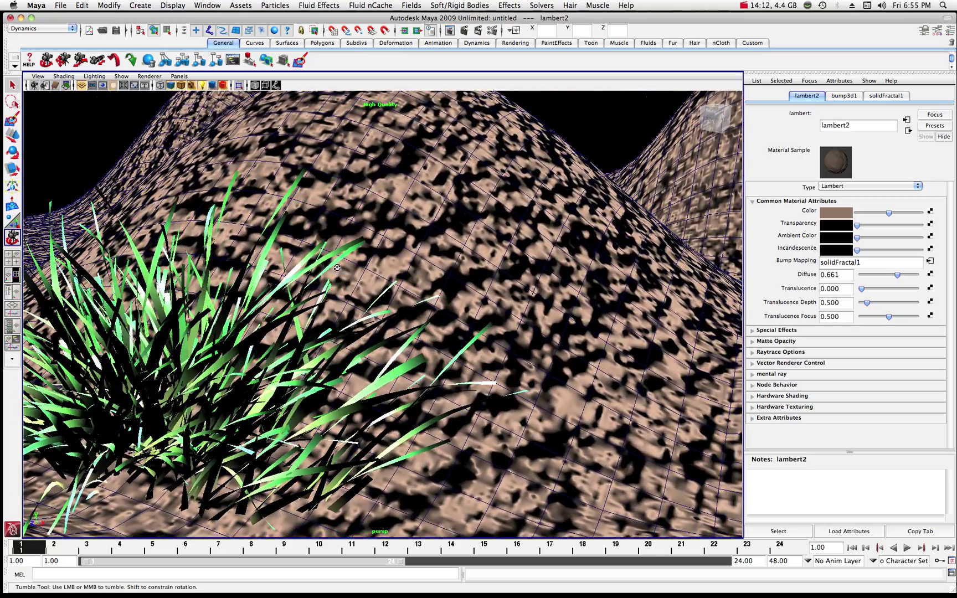
scroll(337, 267, "down", 10)
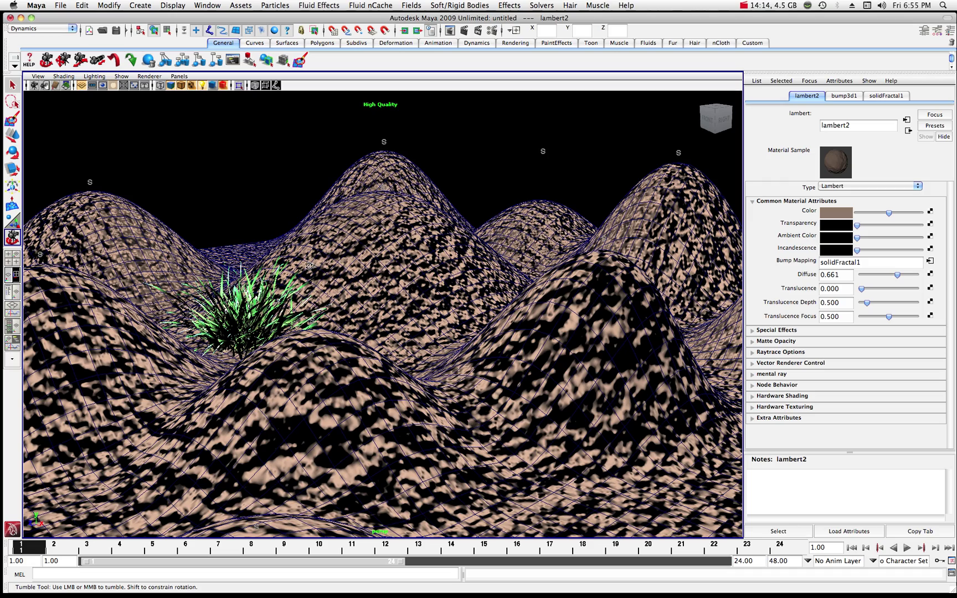
scroll(308, 267, "up", 3)
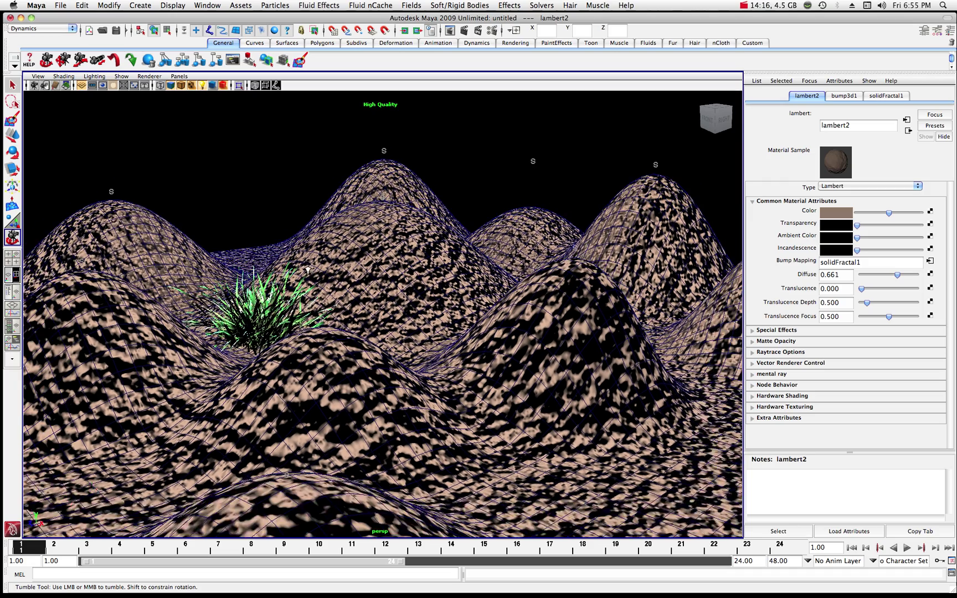
left_click_drag(307, 267, 320, 266)
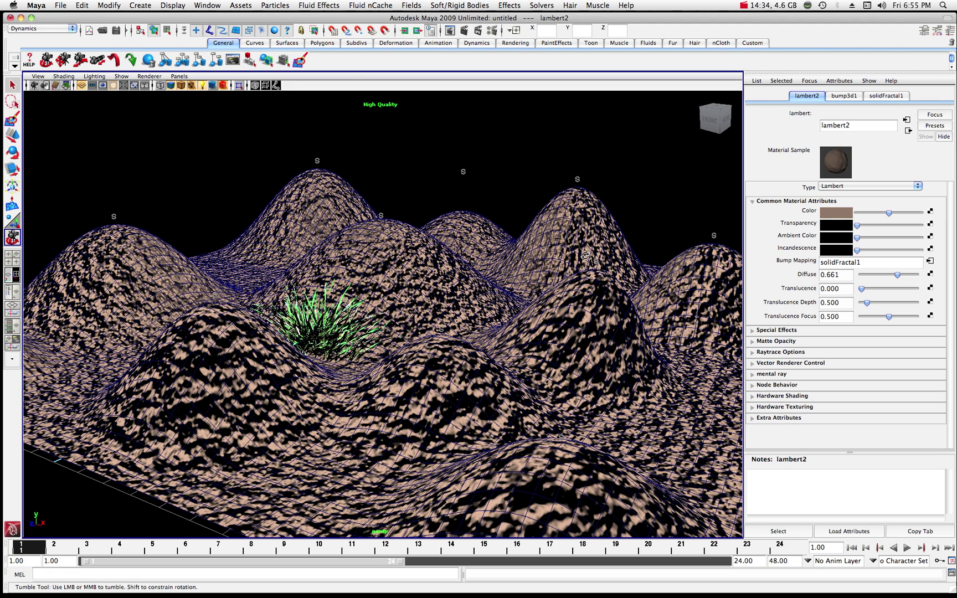
left_click(744, 6)
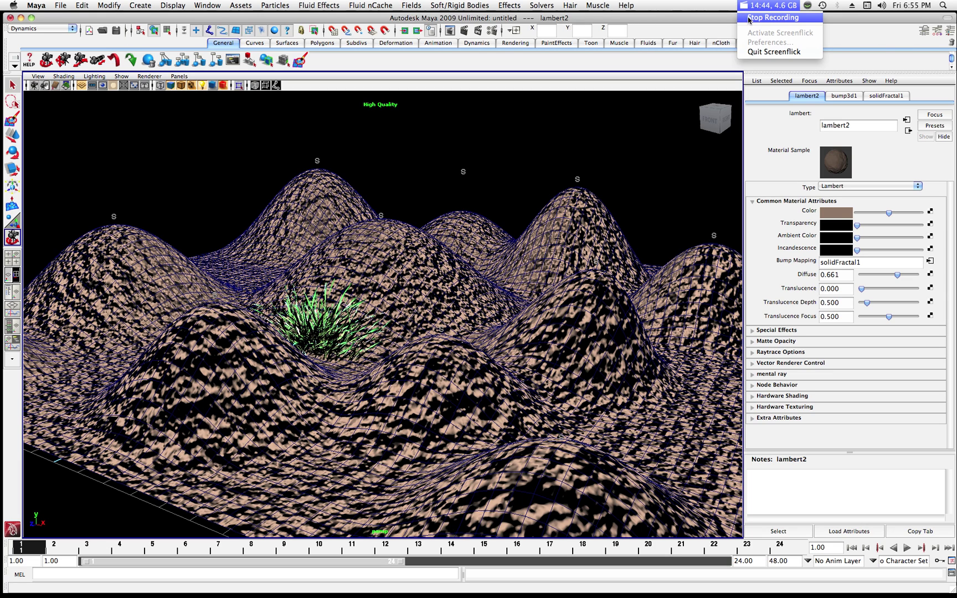